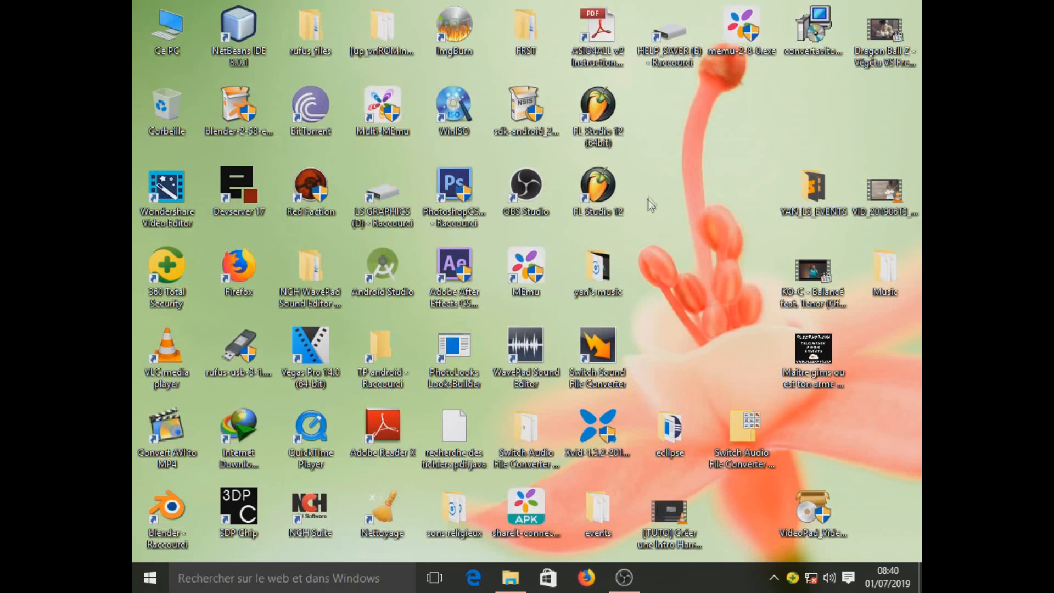
pyautogui.rightClick(663, 150)
pyautogui.click(706, 219)
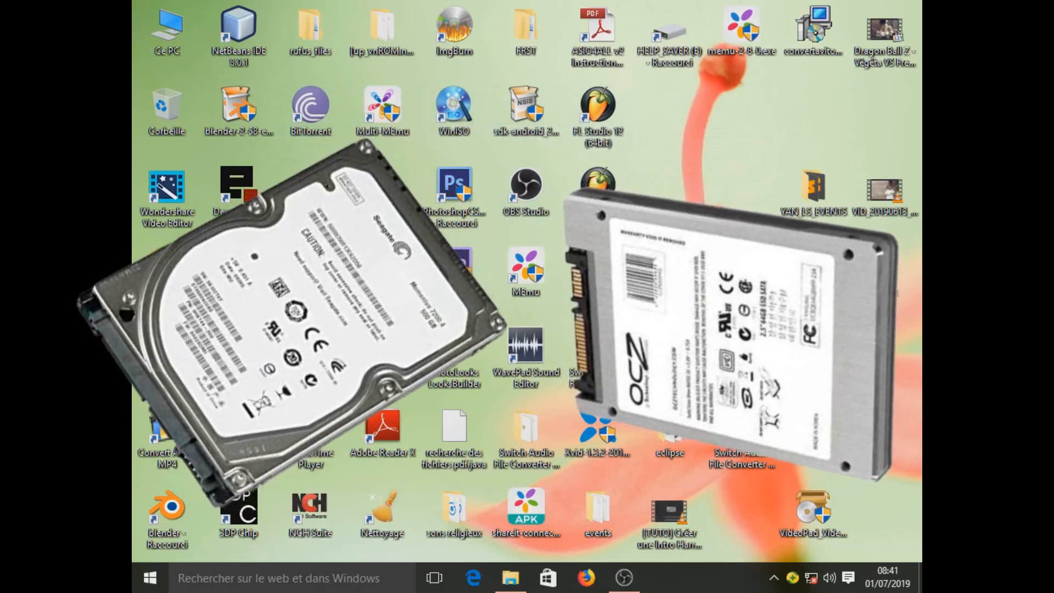
pyautogui.rightClick(667, 136)
pyautogui.click(700, 207)
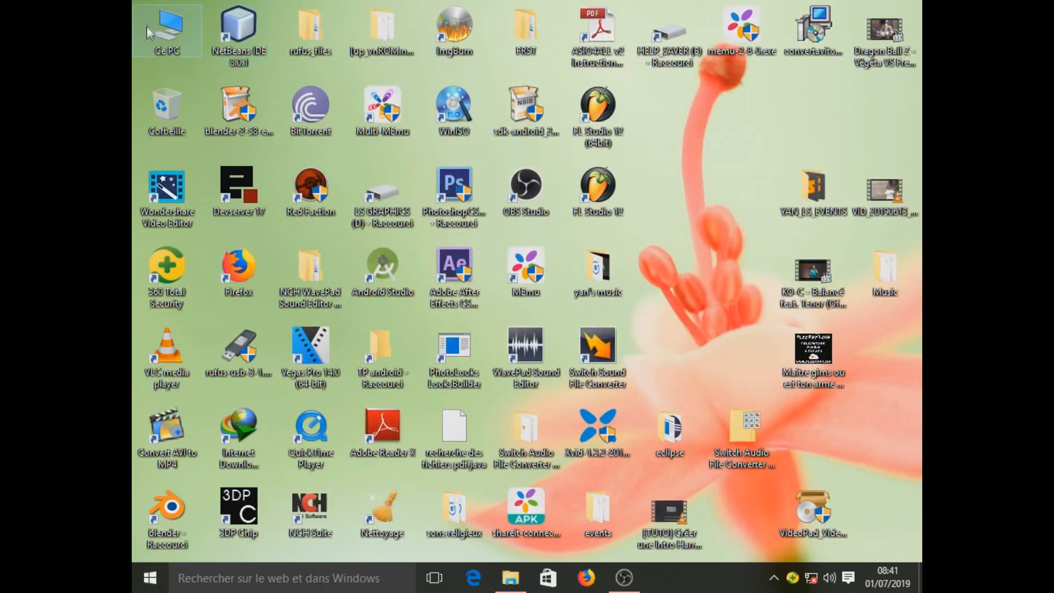
# Open the computer management console for this PC and display Gestion des disques
pyautogui.rightClick(167, 31)
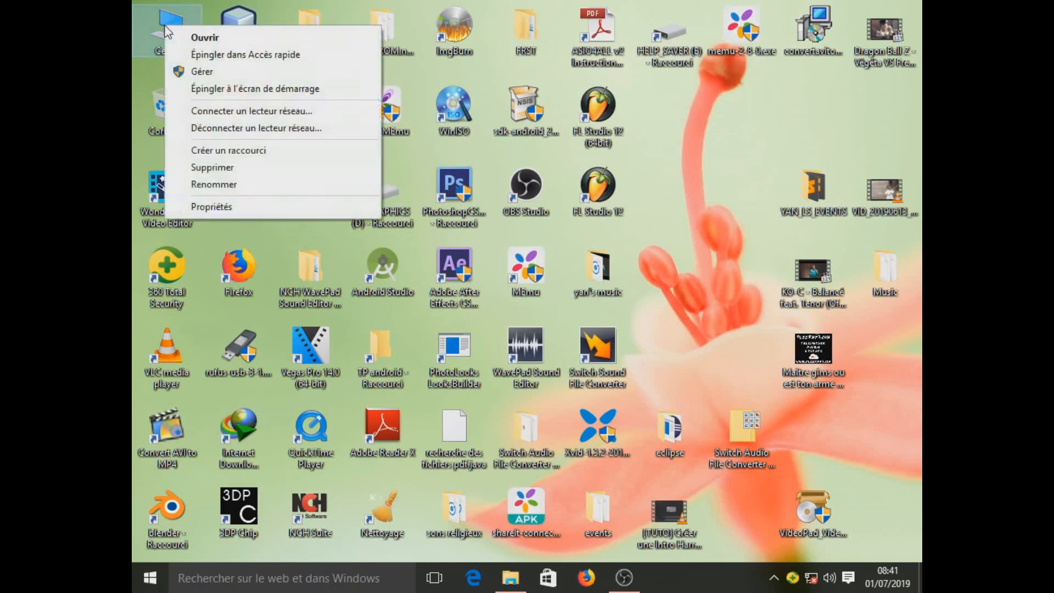
pyautogui.click(198, 71)
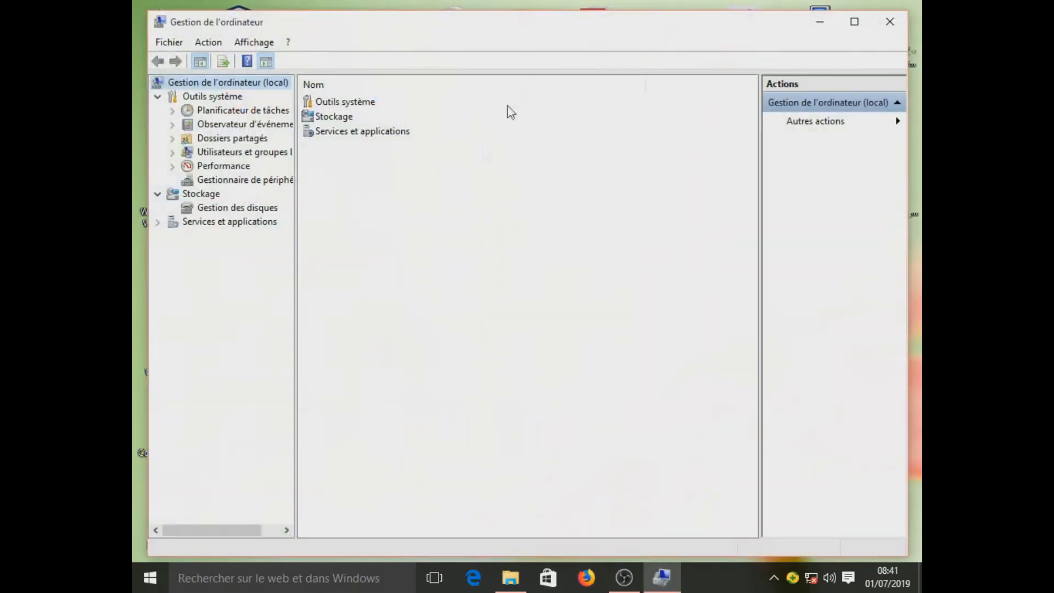
pyautogui.moveTo(516, 27); pyautogui.dragTo(506, 16)
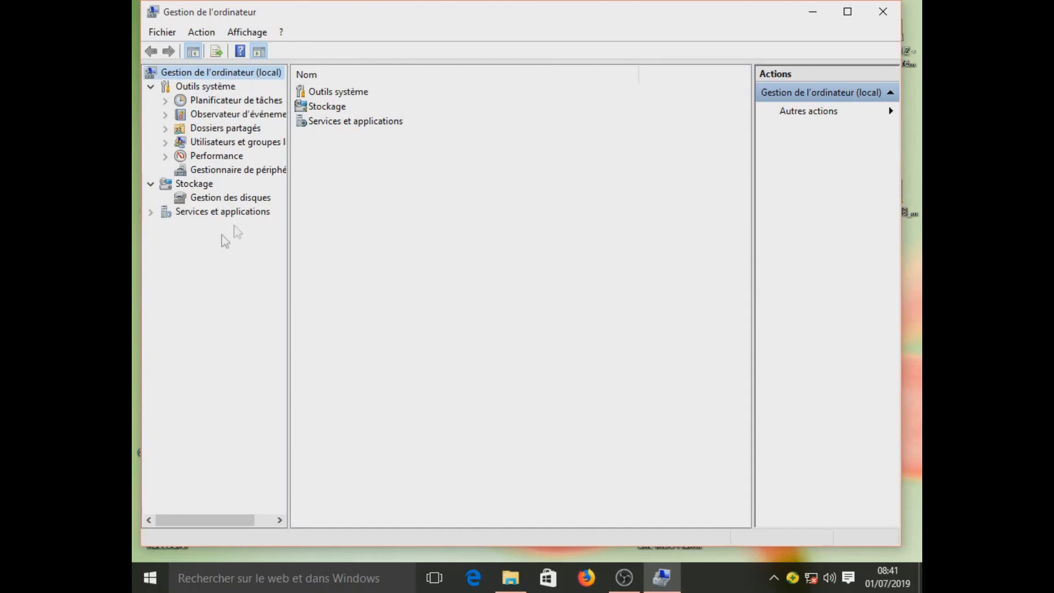
pyautogui.click(213, 200)
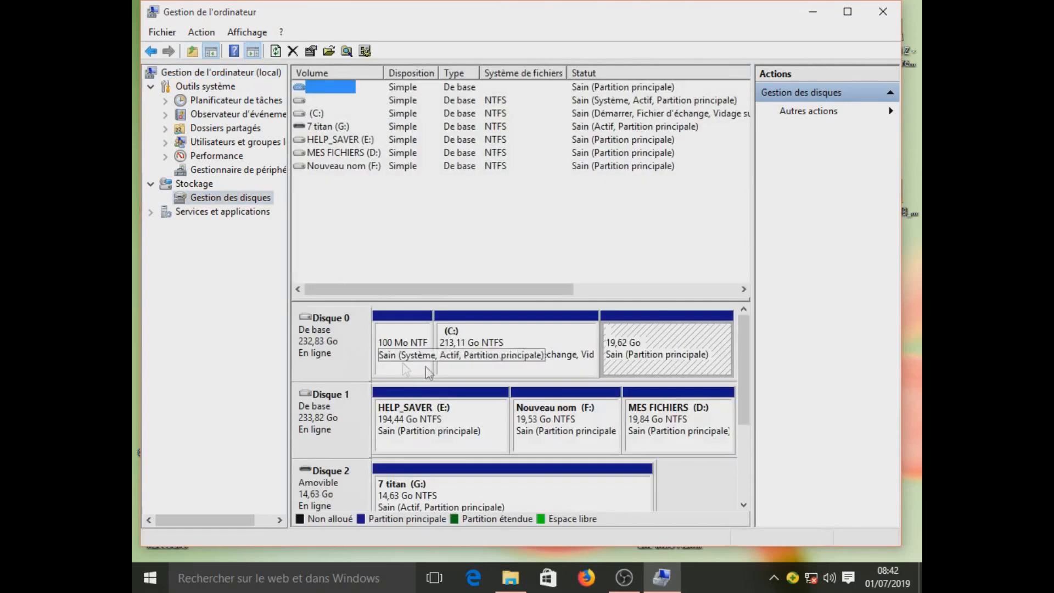
pyautogui.moveTo(499, 19); pyautogui.dragTo(500, 24)
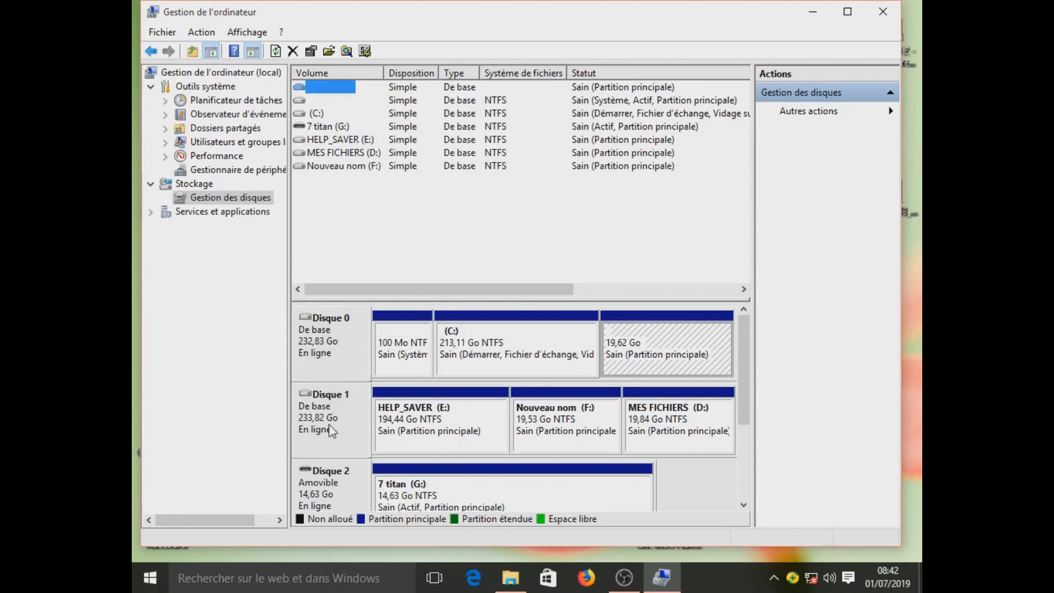
# Look through the connected disks and examine each of the partitions on Disque 0
pyautogui.moveTo(739, 355); pyautogui.dragTo(746, 395)
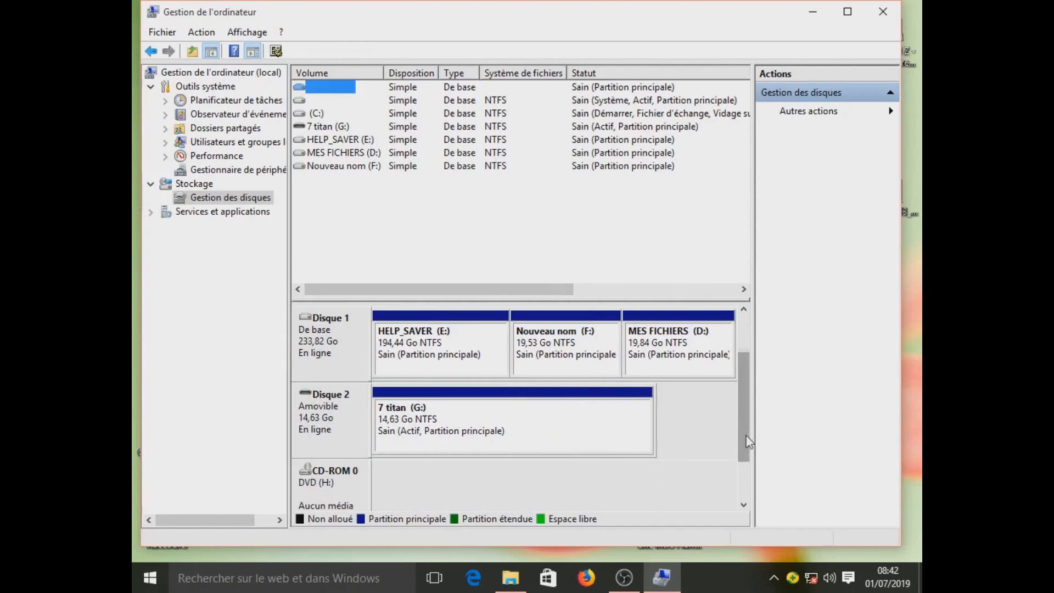
pyautogui.moveTo(746, 436); pyautogui.dragTo(755, 381)
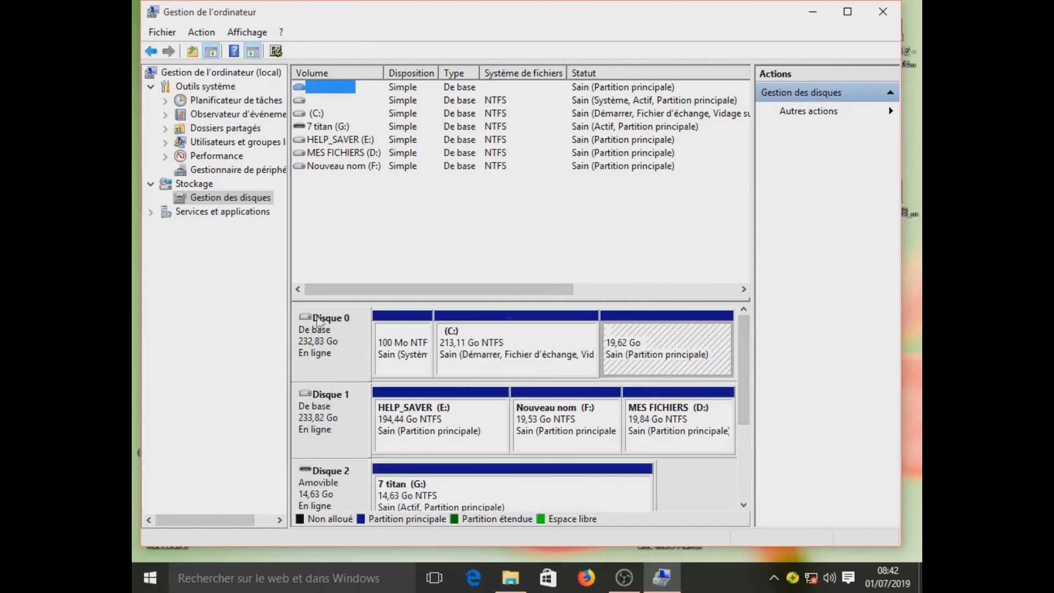
pyautogui.click(412, 334)
pyautogui.click(489, 336)
pyautogui.click(649, 335)
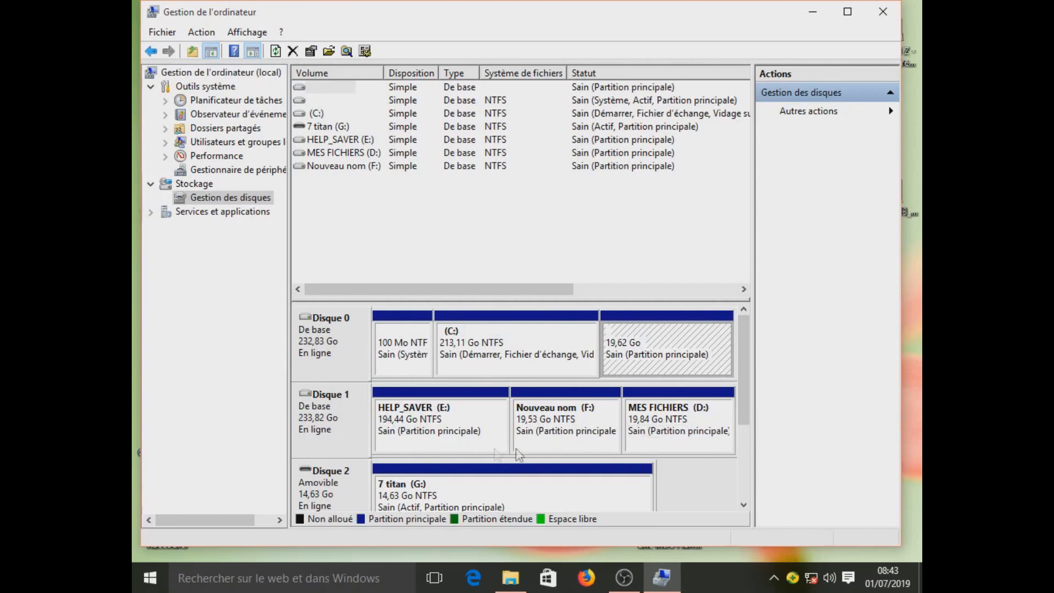
# Delete the Nouveau nom (F:) volume on Disque 1 and accept the loss of its data
pyautogui.click(561, 417)
pyautogui.rightClick(552, 447)
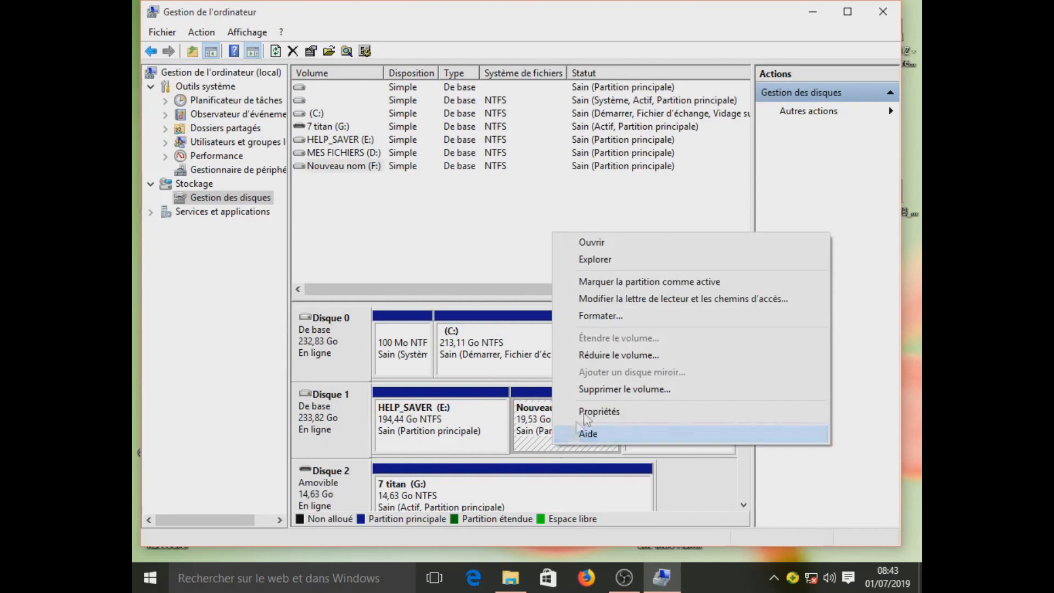
pyautogui.click(589, 391)
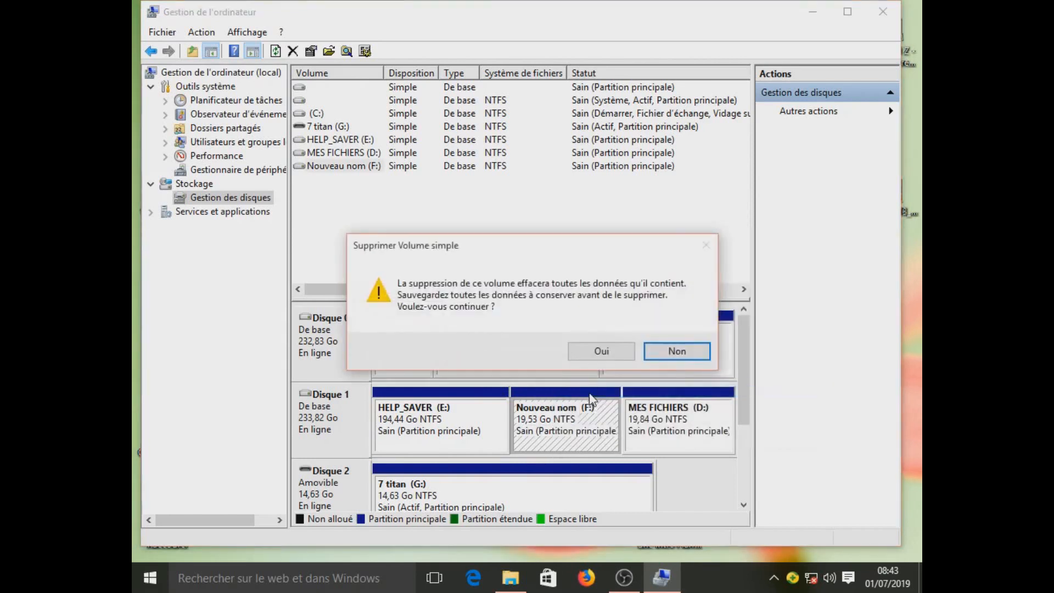
pyautogui.moveTo(534, 255); pyautogui.dragTo(483, 288)
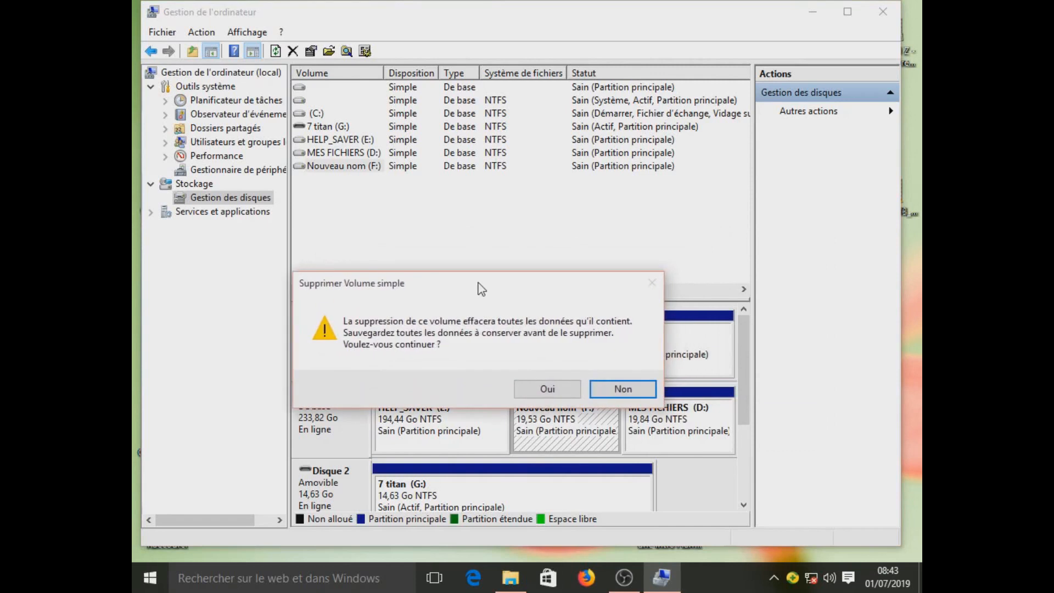
pyautogui.click(541, 389)
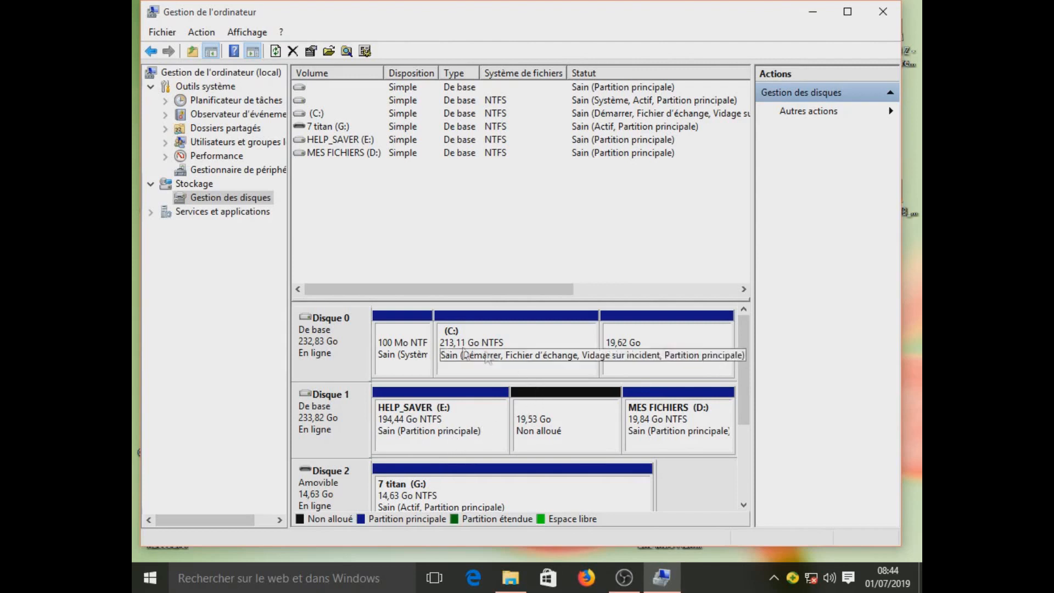
# Extend the HELP_SAVER (E:) volume with the 20000 MB of unallocated space on Disque 1
pyautogui.click(458, 371)
pyautogui.click(380, 377)
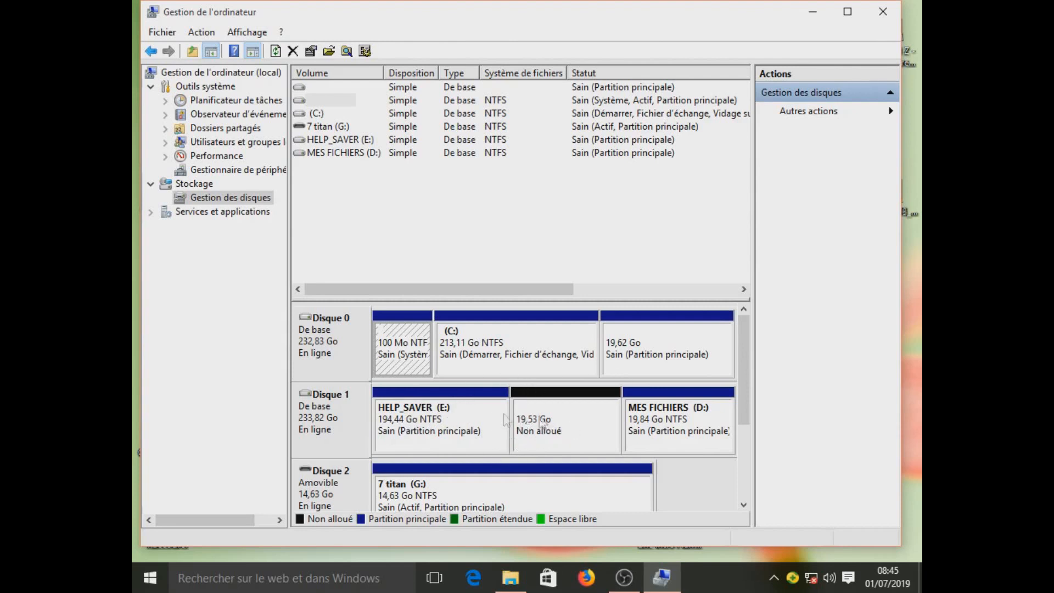
pyautogui.click(487, 414)
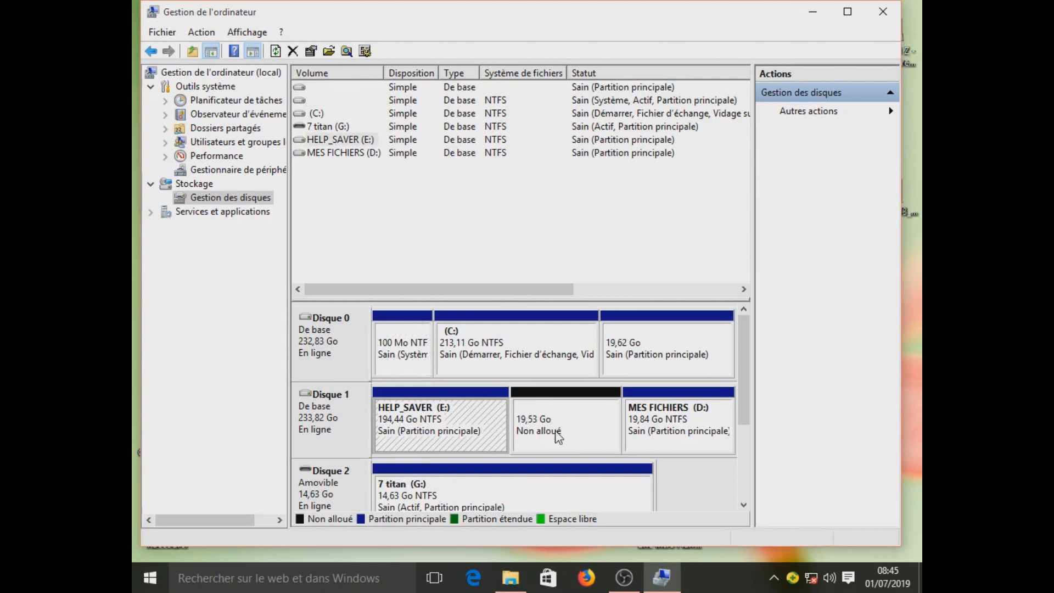
pyautogui.rightClick(478, 415)
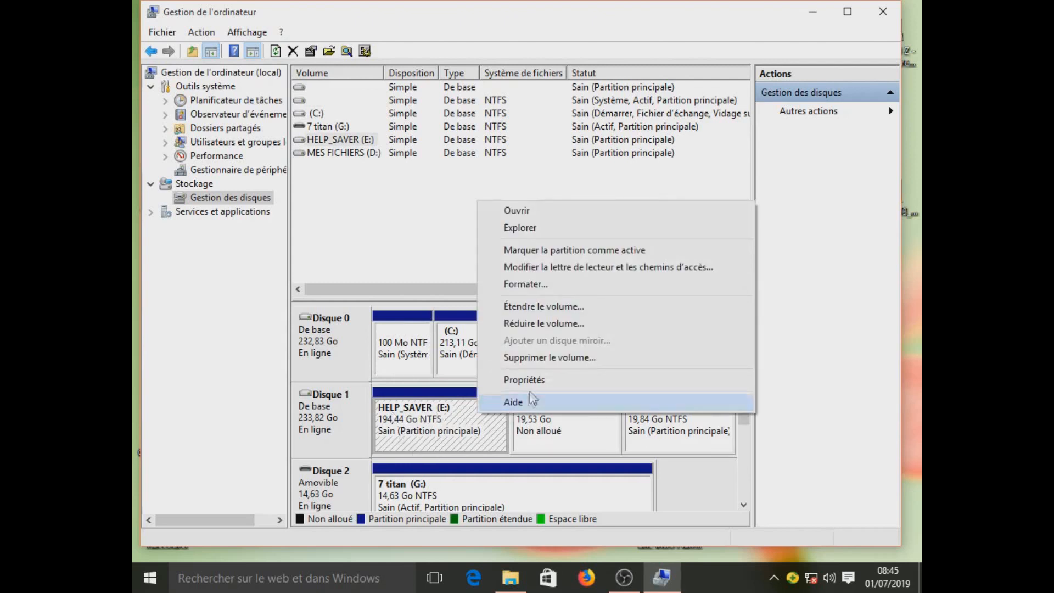
pyautogui.click(526, 307)
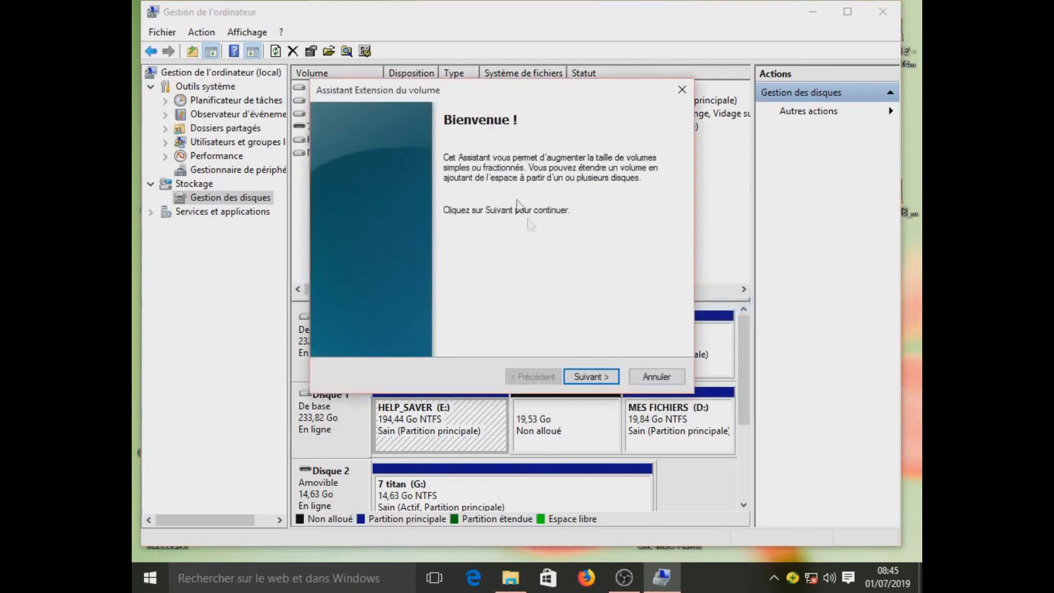
pyautogui.moveTo(518, 89); pyautogui.dragTo(508, 135)
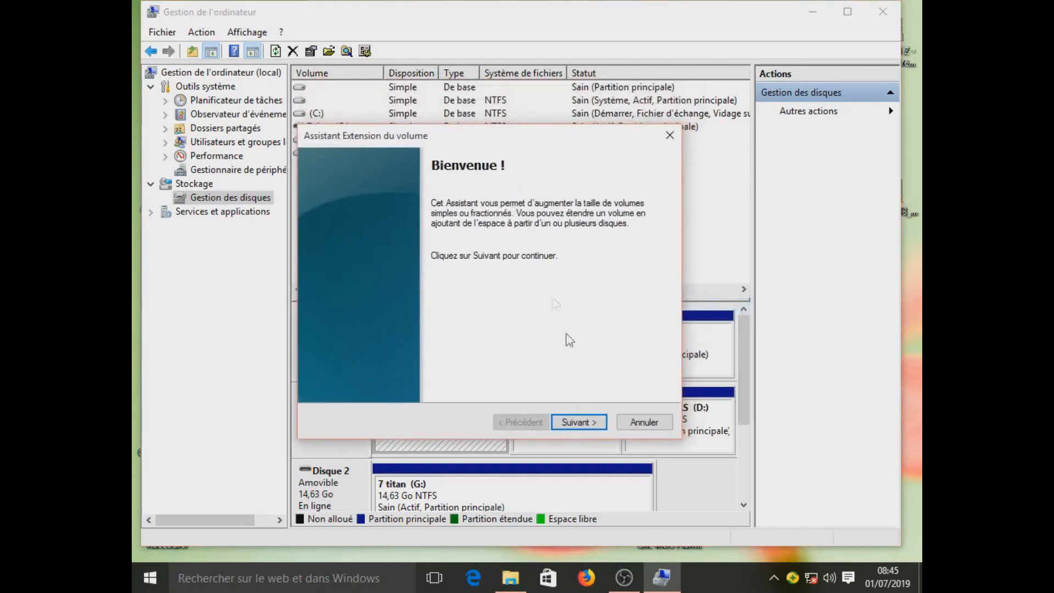
pyautogui.click(574, 421)
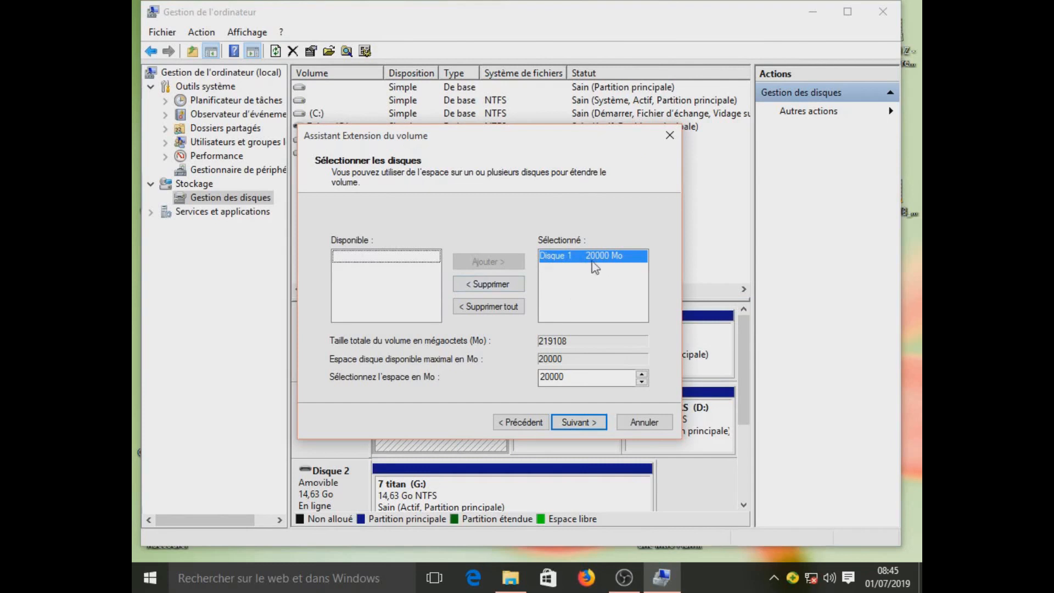
pyautogui.click(577, 423)
pyautogui.click(577, 423)
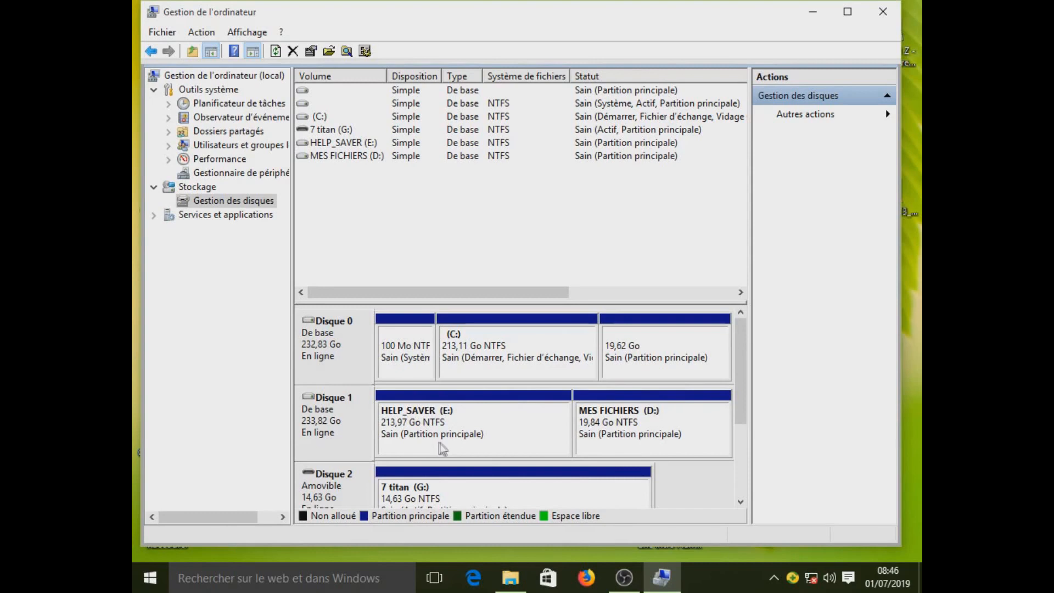
# Shrink the HELP_SAVER (E:) volume on Disque 1 by 20000 MB
pyautogui.rightClick(491, 423)
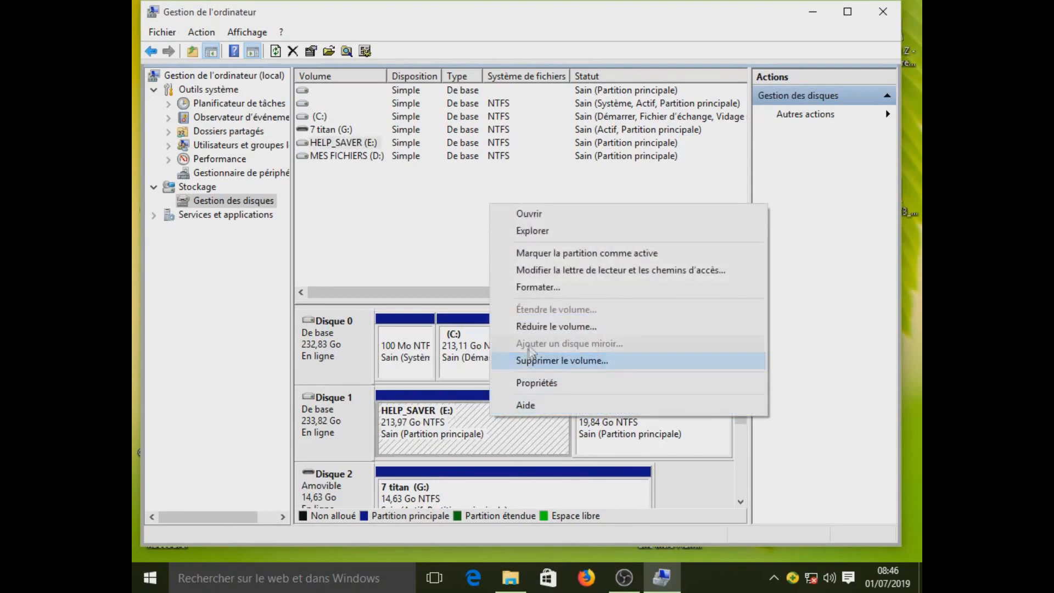
pyautogui.click(540, 328)
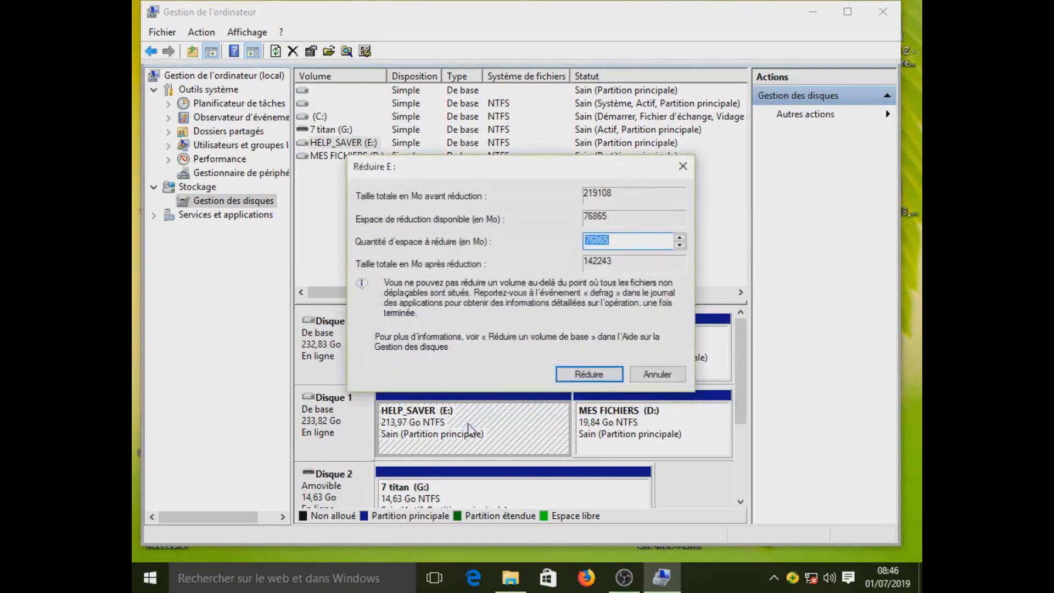
pyautogui.moveTo(507, 164); pyautogui.dragTo(454, 183)
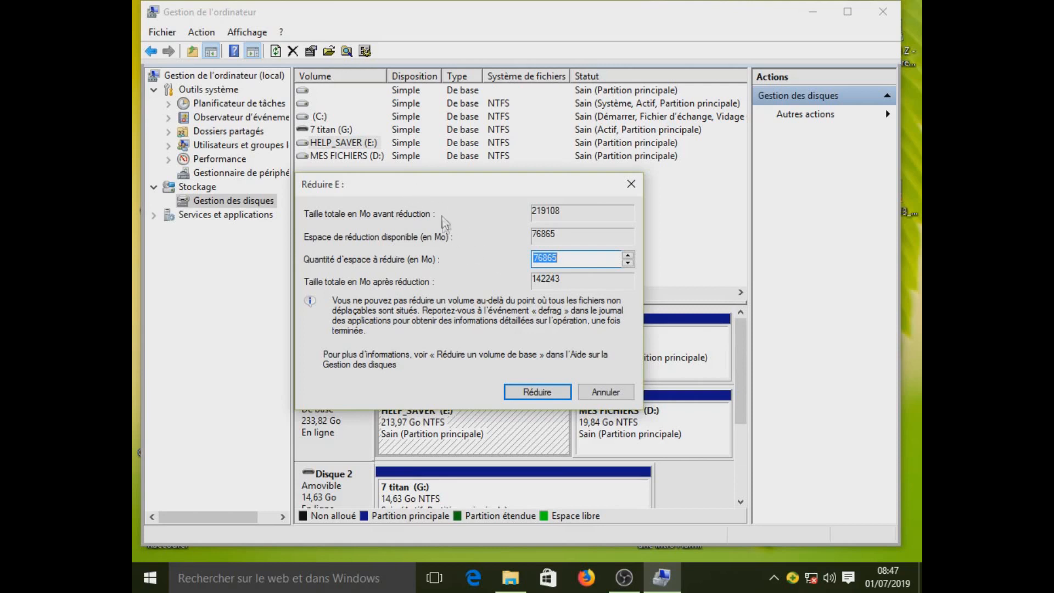
pyautogui.moveTo(437, 188)
pyautogui.mouseDown()
pyautogui.moveTo(439, 87)
pyautogui.moveTo(438, 196)
pyautogui.mouseUp()
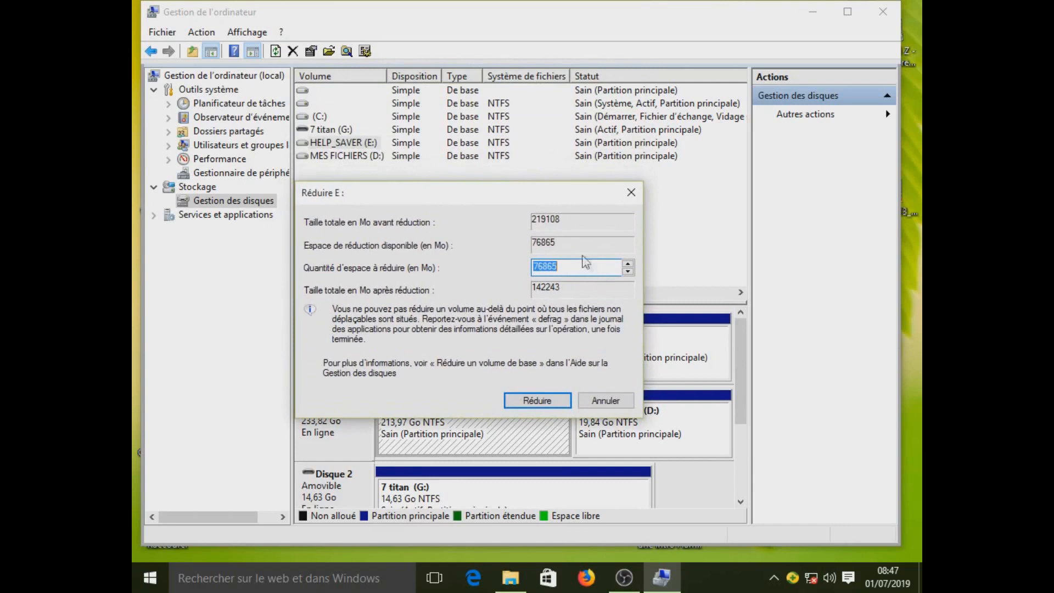
pyautogui.write('20000')
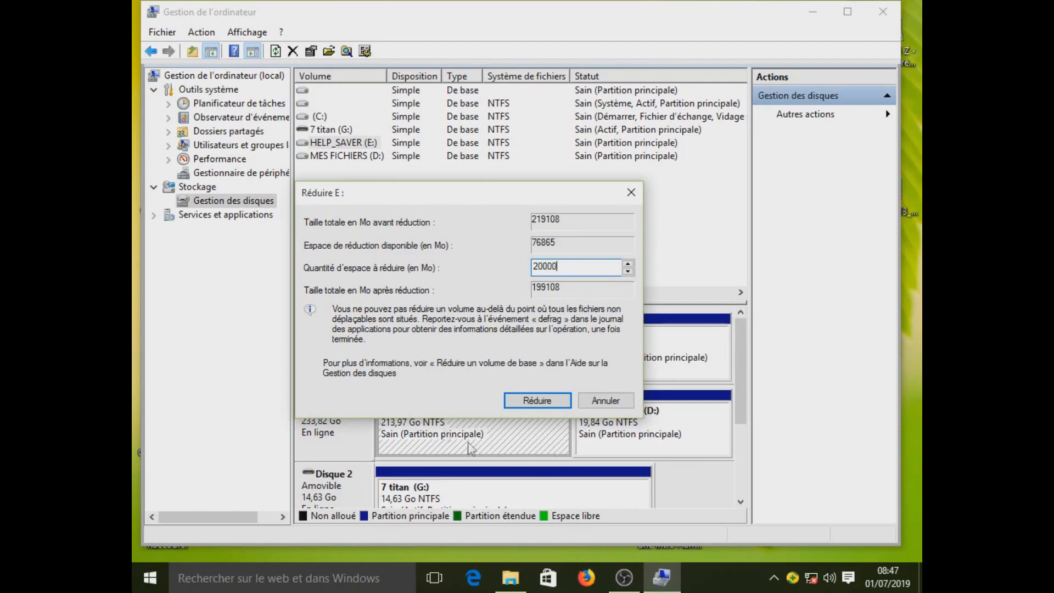
pyautogui.click(522, 400)
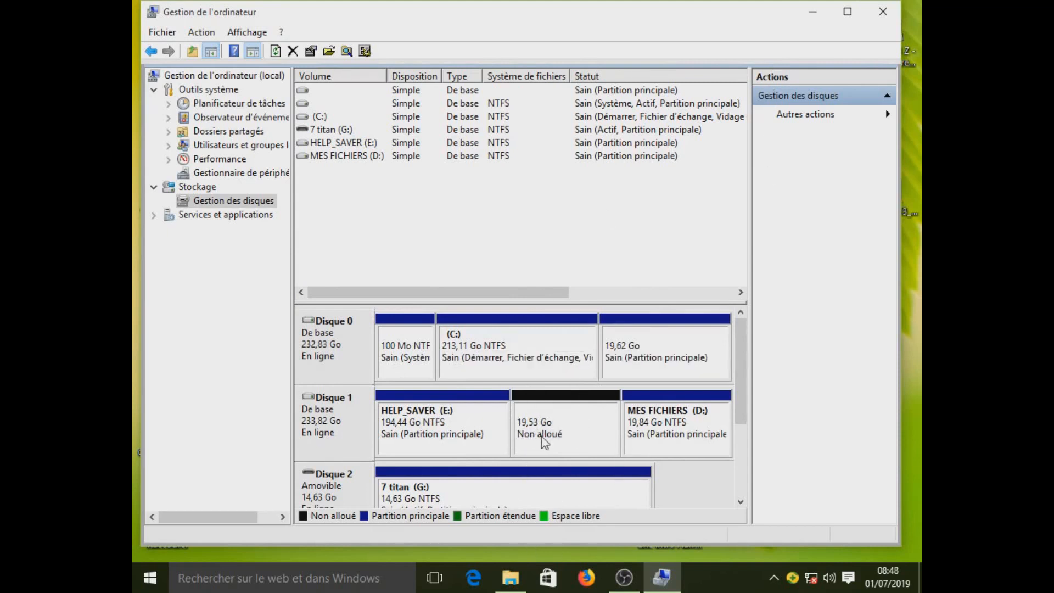
# Check which drives are listed in Ce PC, and return to Gestion des disques
pyautogui.click(812, 11)
pyautogui.doubleClick(164, 28)
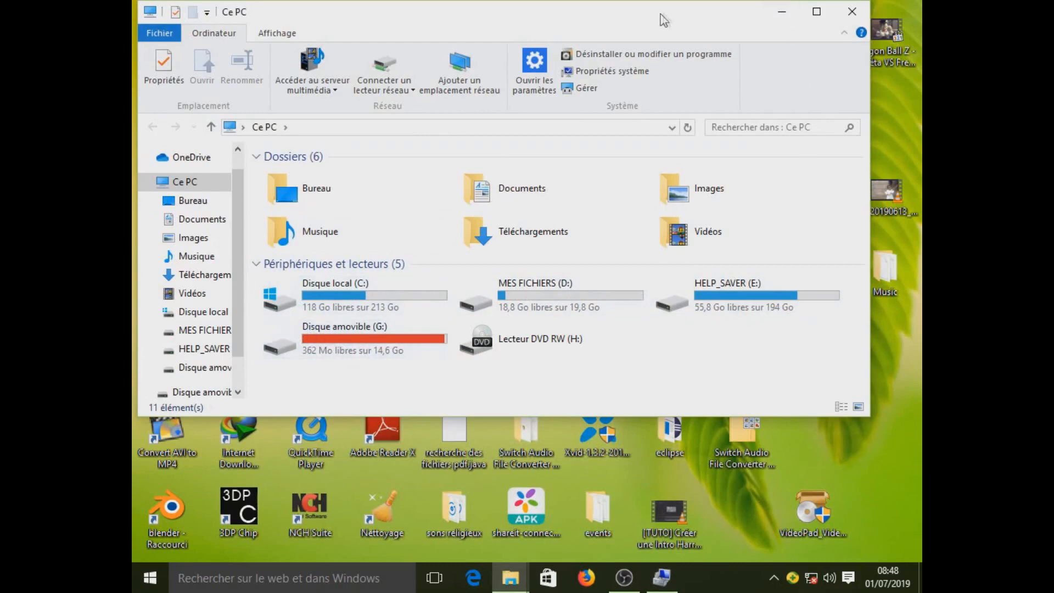
pyautogui.moveTo(666, 19); pyautogui.dragTo(640, 88)
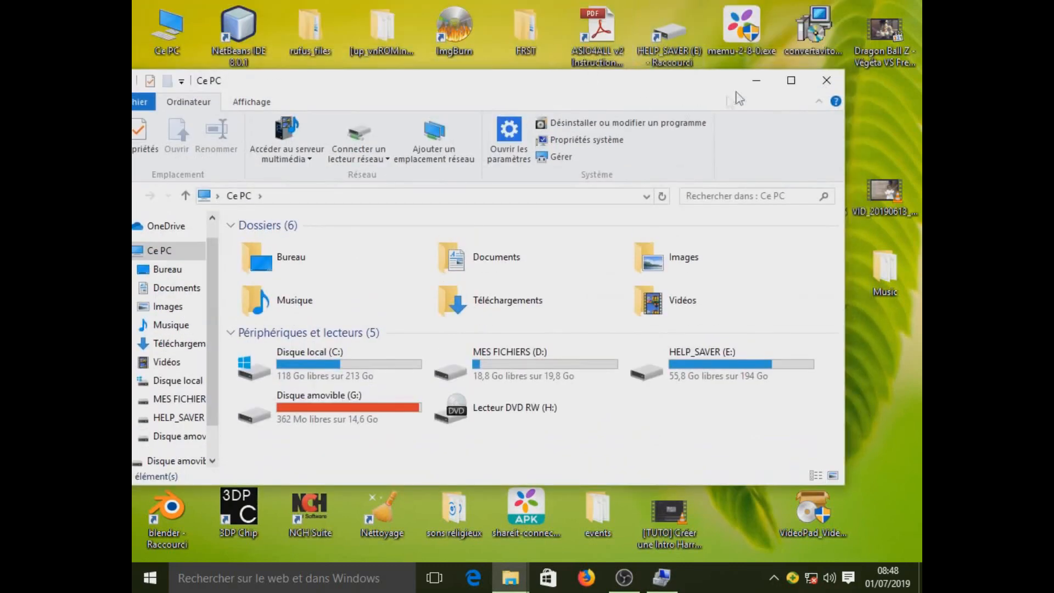
pyautogui.click(755, 80)
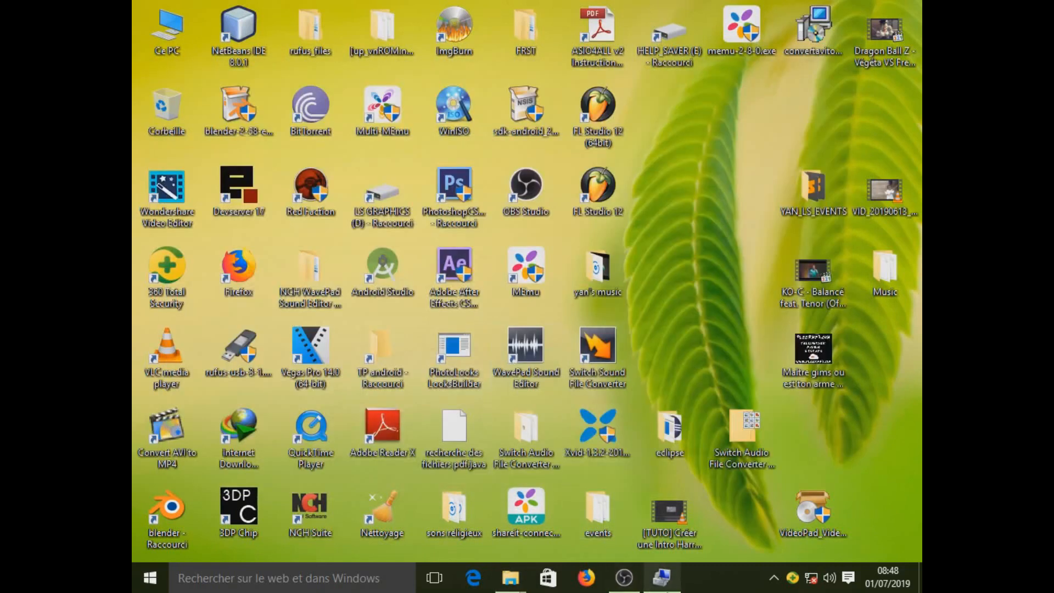
pyautogui.click(661, 576)
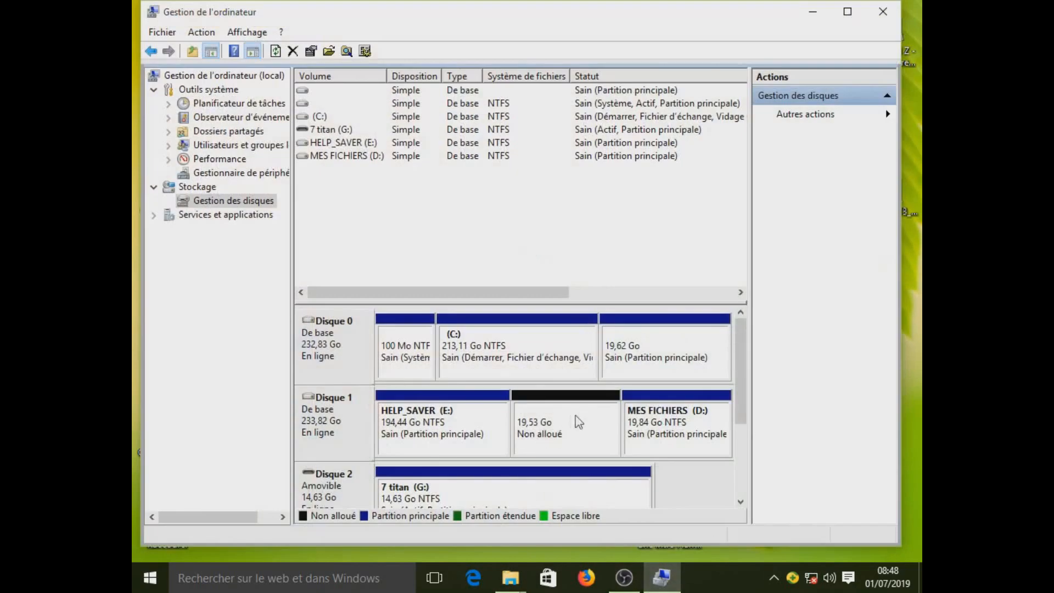
# Set up a new simple volume of 20000 MB in the unallocated space on Disque 1, assigned drive letter F
pyautogui.rightClick(562, 418)
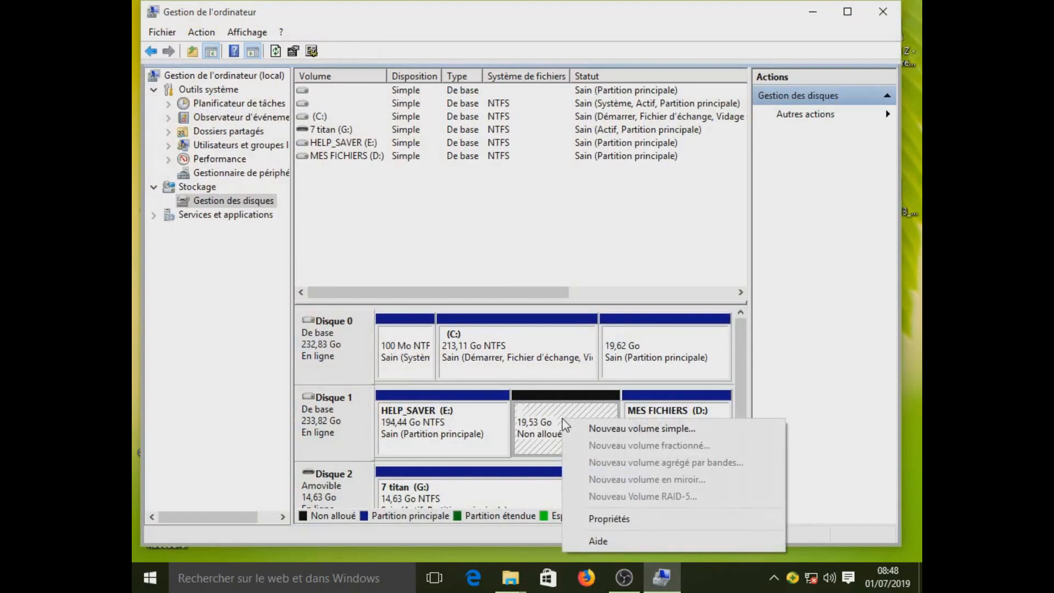
pyautogui.click(594, 429)
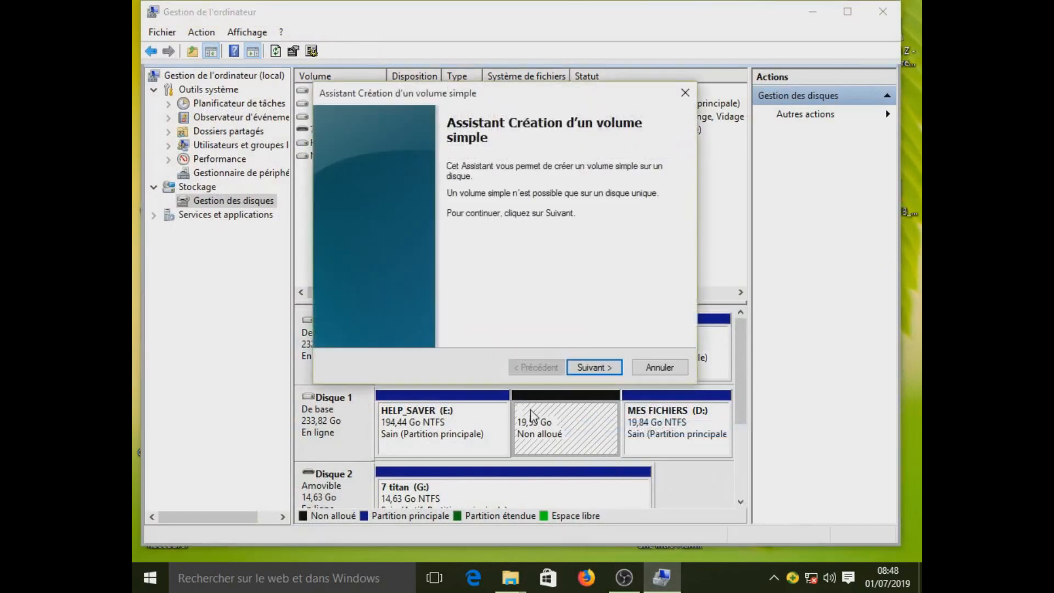
pyautogui.click(588, 369)
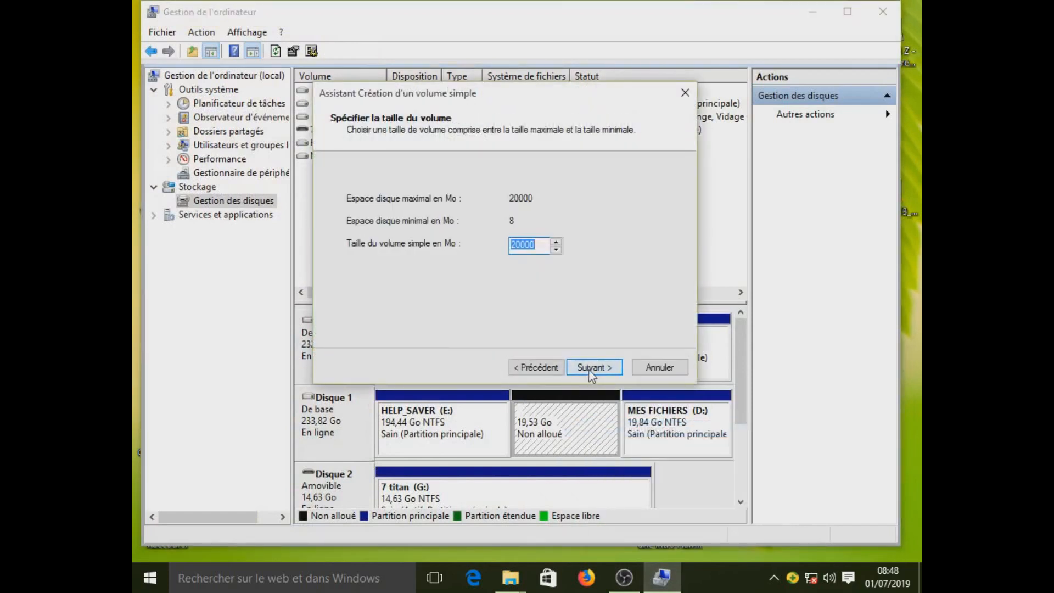
pyautogui.click(590, 367)
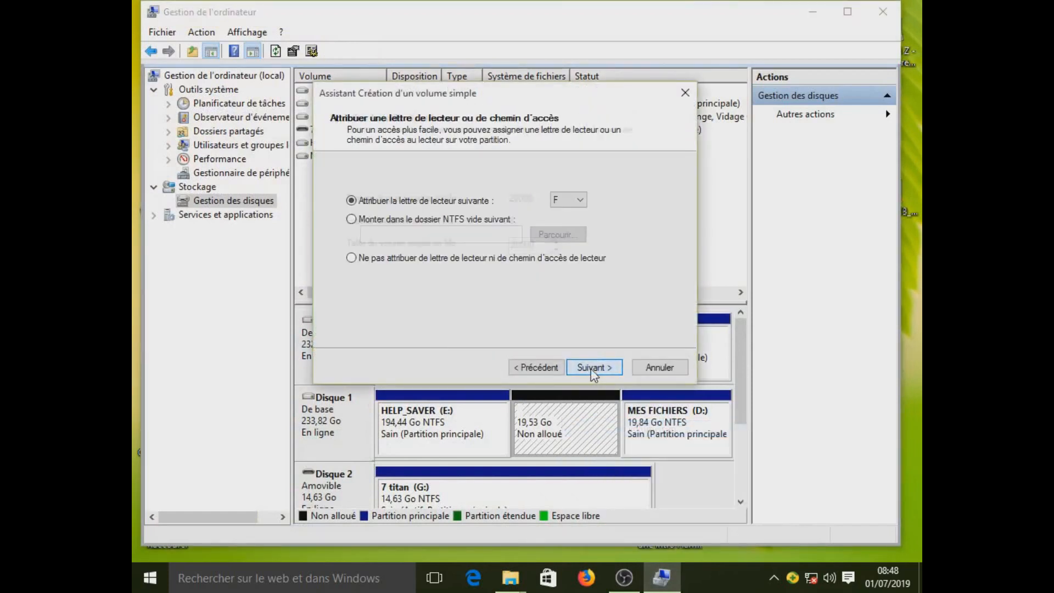
pyautogui.click(580, 200)
pyautogui.click(641, 209)
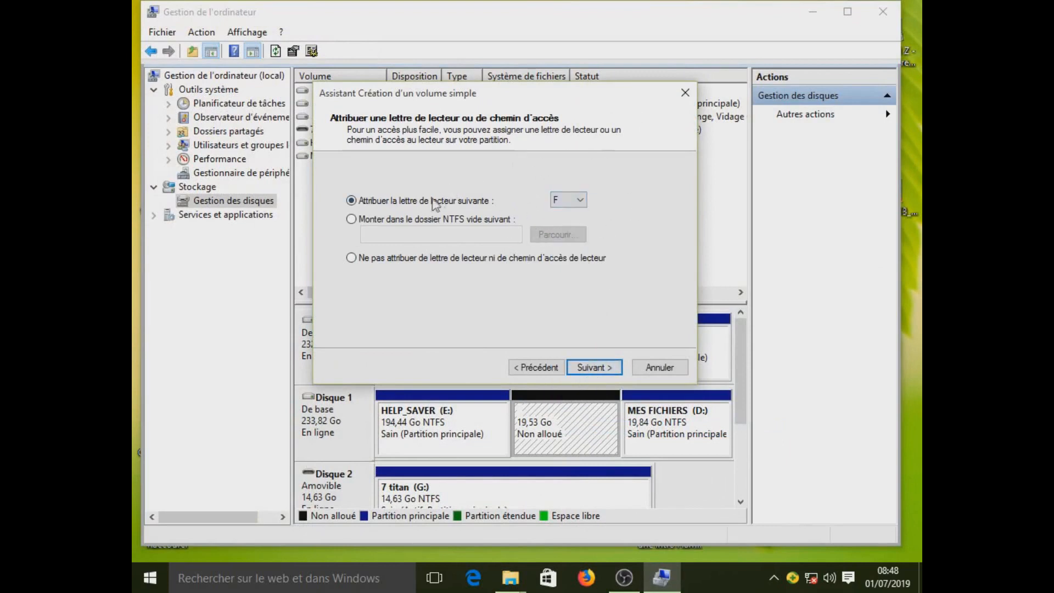
pyautogui.click(592, 367)
# Name the new volume "nouvelle partition", keep NTFS with default allocation size and quick format, and create it
pyautogui.moveTo(568, 271); pyautogui.dragTo(431, 280)
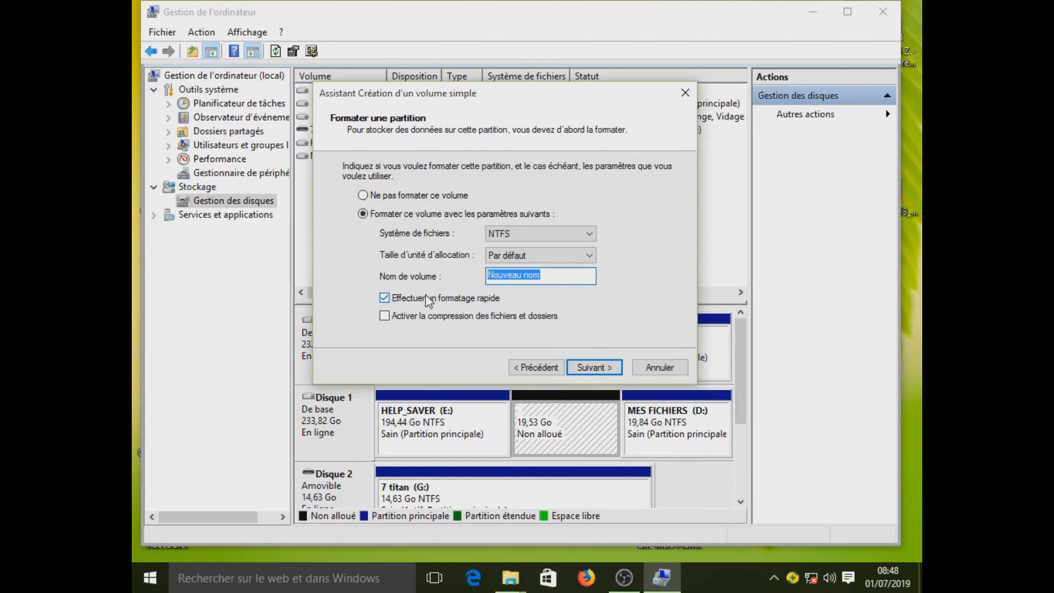
pyautogui.write('nouve')
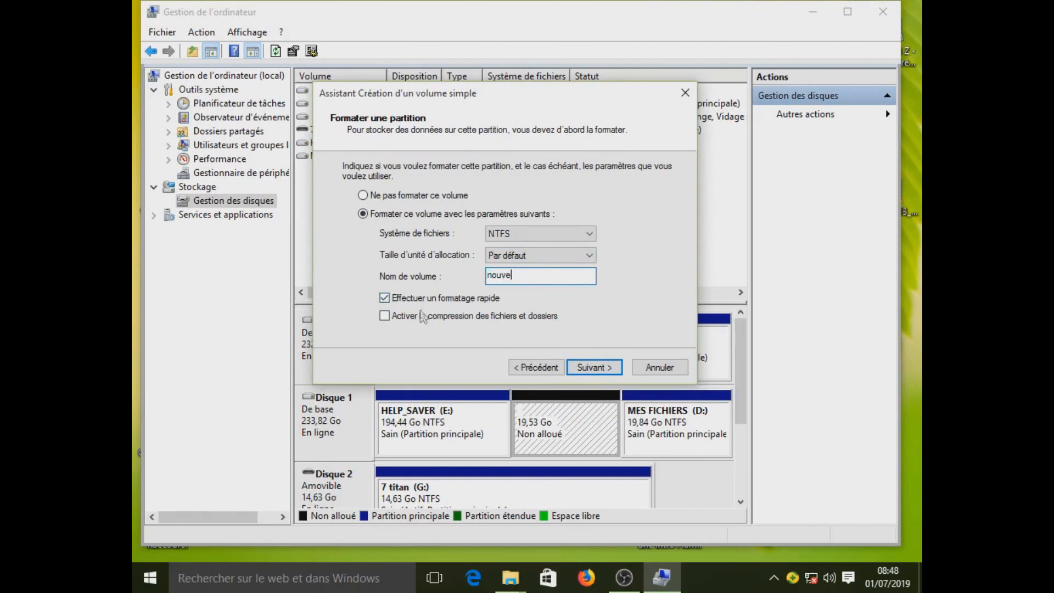
pyautogui.write('k')
pyautogui.press('BackSpace')
pyautogui.write('lle partition')
pyautogui.click(594, 367)
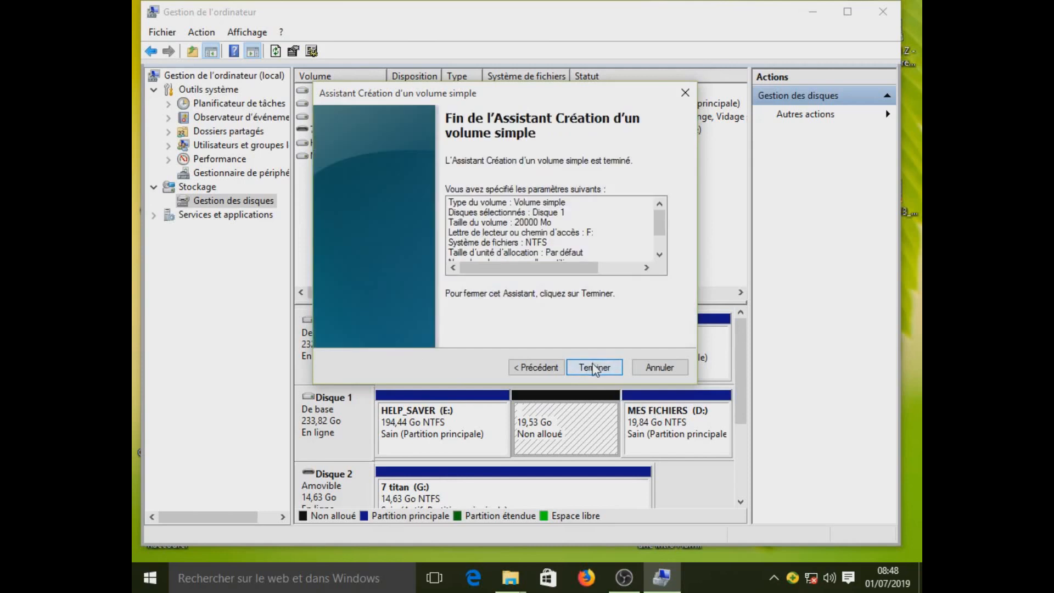
pyautogui.click(593, 366)
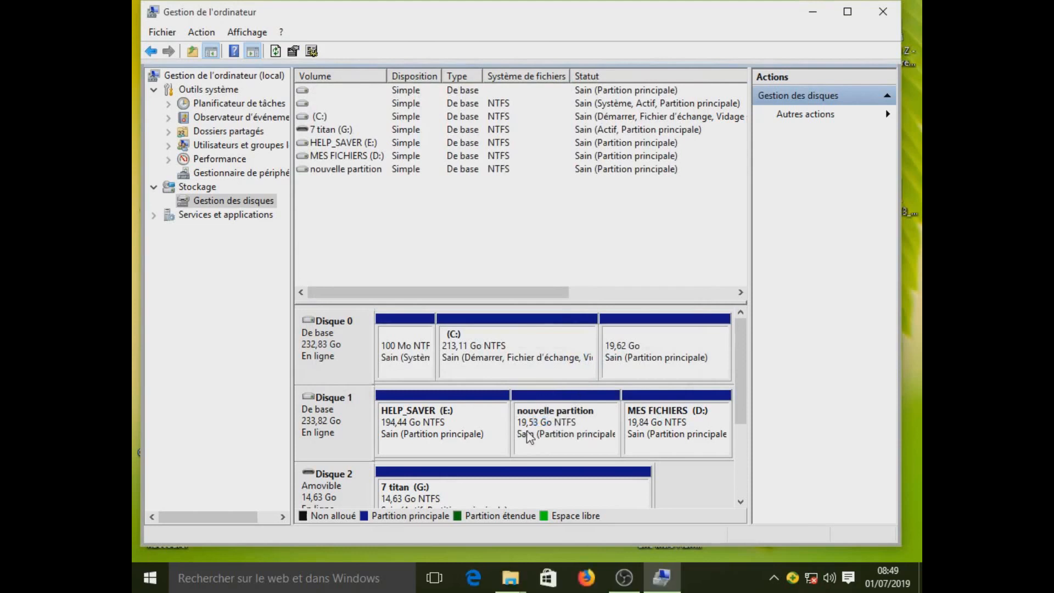
# Minimize Gestion de l'ordinateur, open the nouvelle partition (F:) drive from Ce PC to check its contents, and close it
pyautogui.click(813, 12)
pyautogui.rightClick(690, 155)
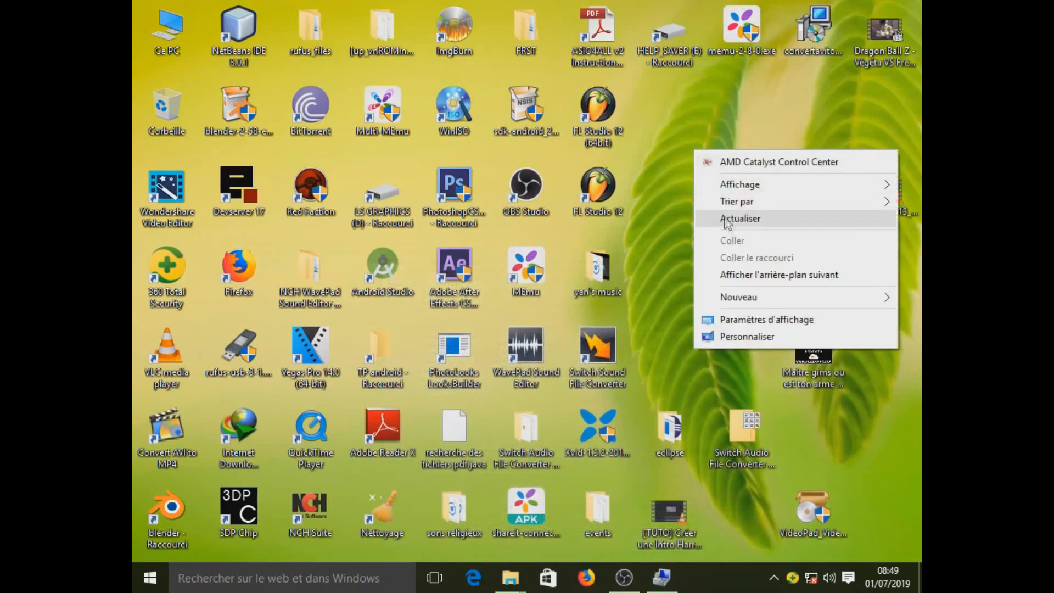
pyautogui.click(687, 220)
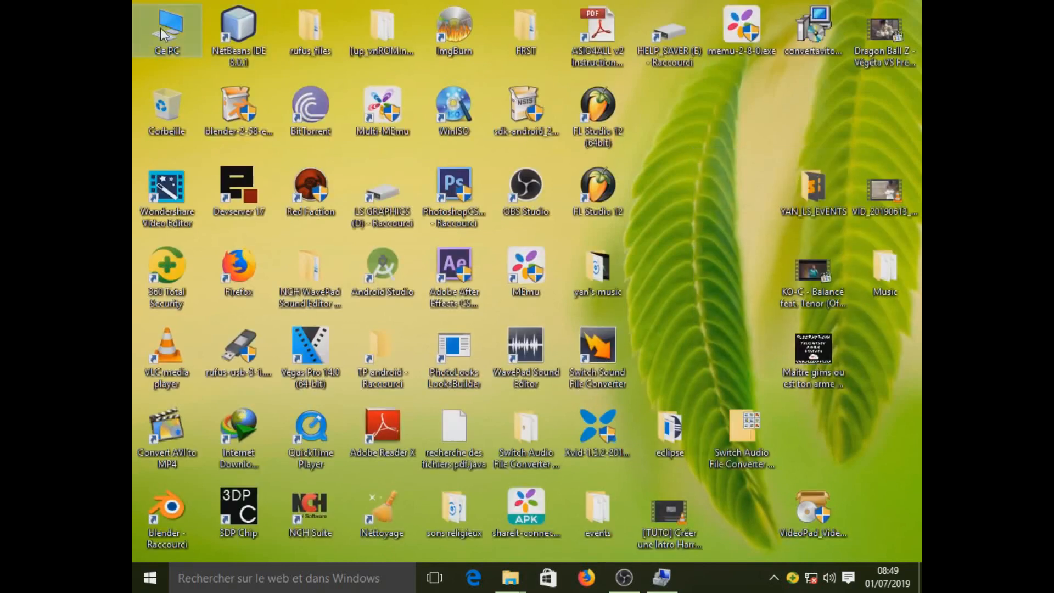
pyautogui.doubleClick(160, 28)
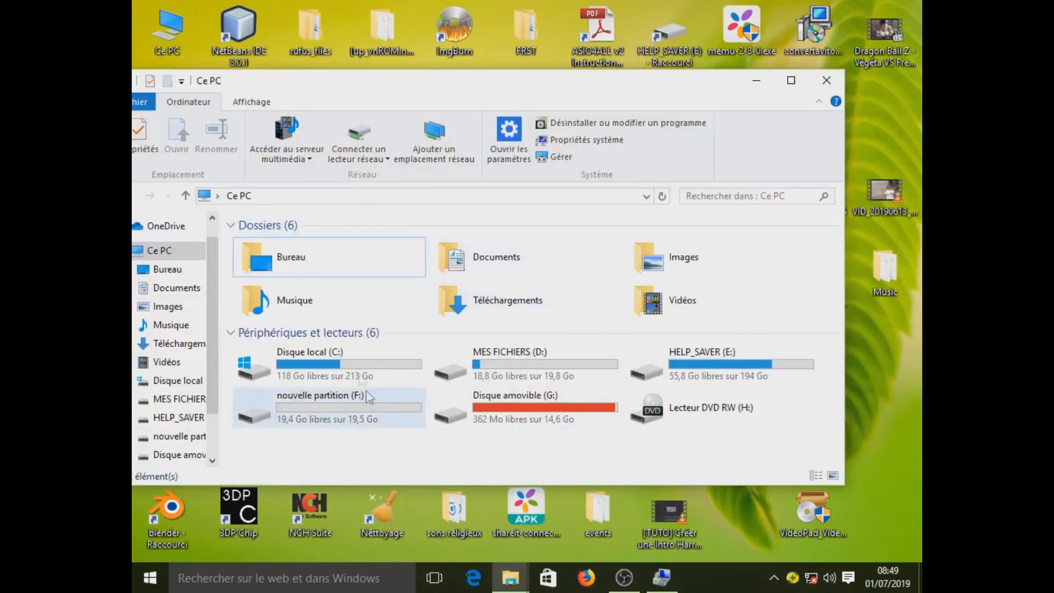
pyautogui.doubleClick(296, 409)
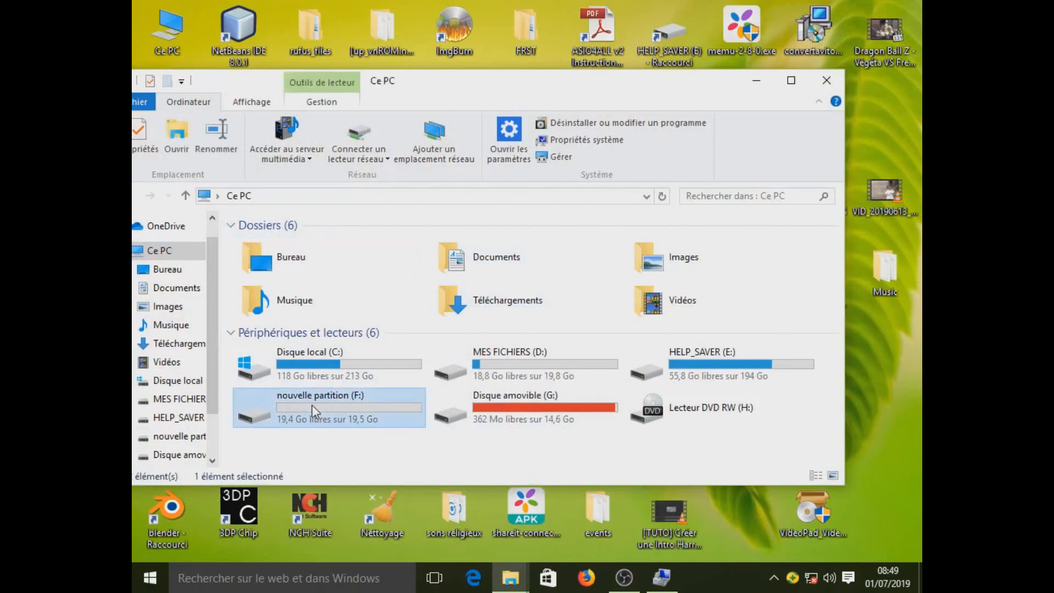
pyautogui.moveTo(507, 91)
pyautogui.mouseDown()
pyautogui.moveTo(586, 87)
pyautogui.moveTo(527, 90)
pyautogui.mouseUp()
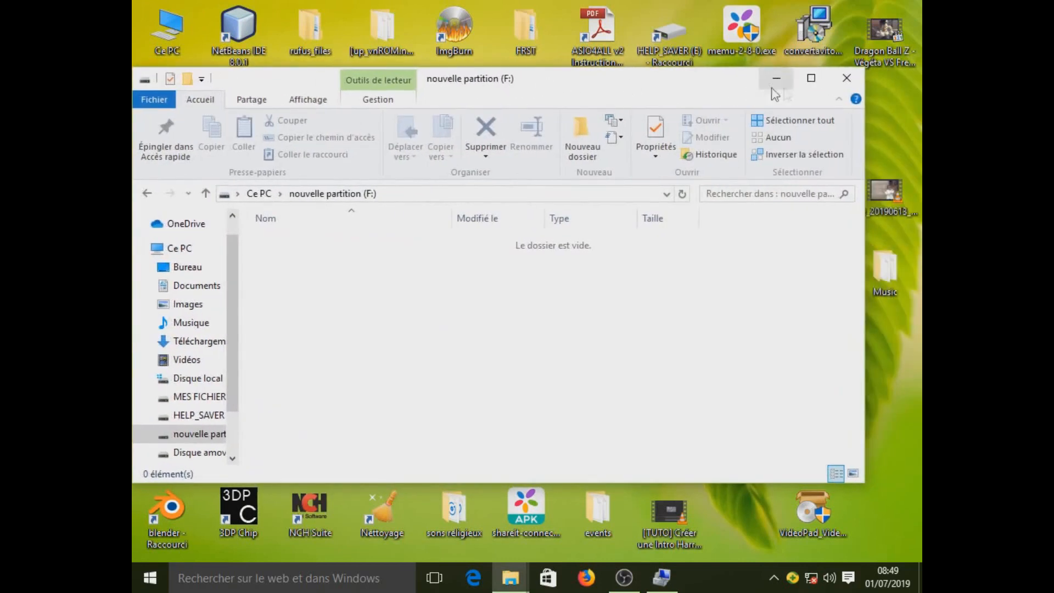
pyautogui.click(847, 78)
pyautogui.rightClick(715, 107)
pyautogui.click(738, 176)
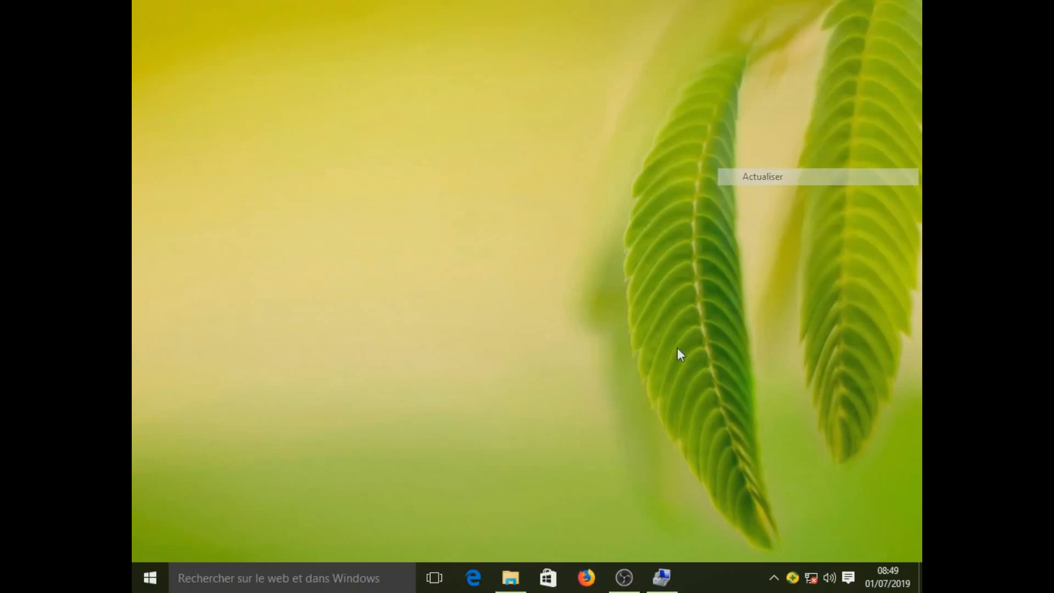
# Return to Gestion des disques to review the partition layout of the disks, and minimize the window
pyautogui.click(662, 578)
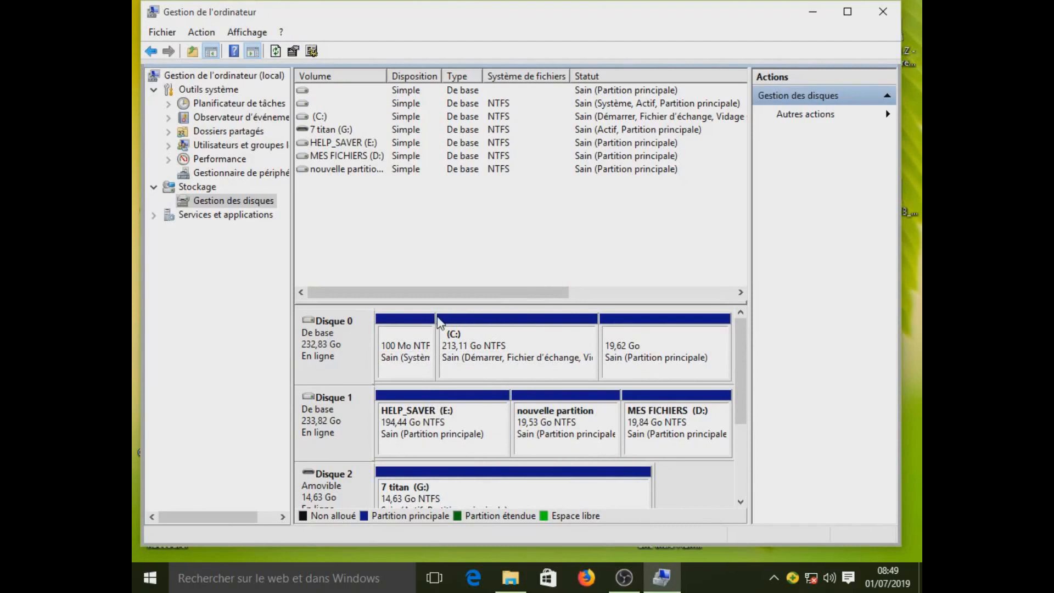
pyautogui.moveTo(504, 13); pyautogui.dragTo(455, 66)
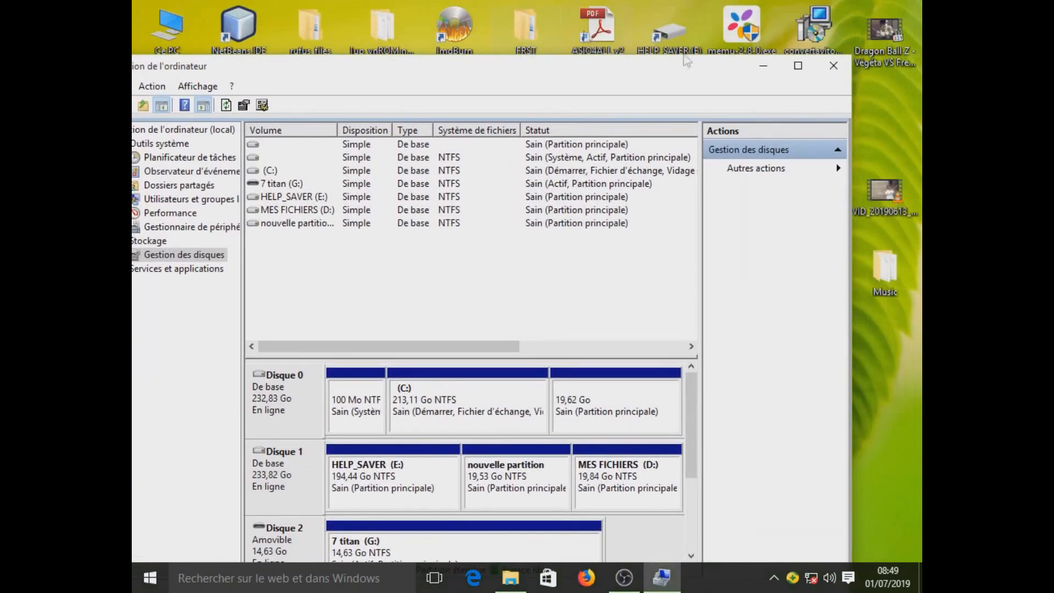
pyautogui.rightClick(879, 111)
pyautogui.click(865, 175)
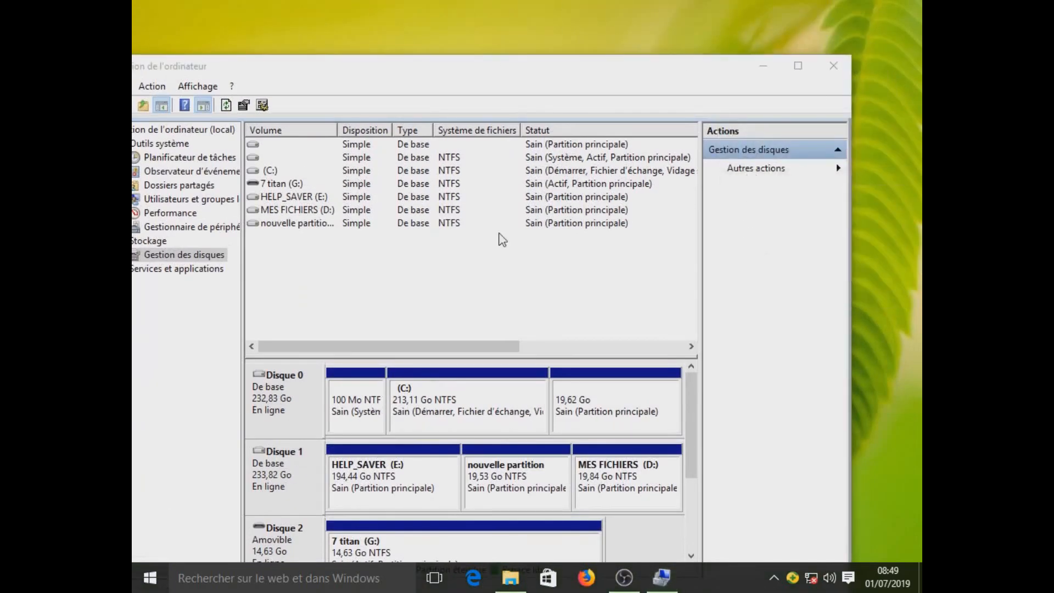
pyautogui.moveTo(414, 76); pyautogui.dragTo(446, 43)
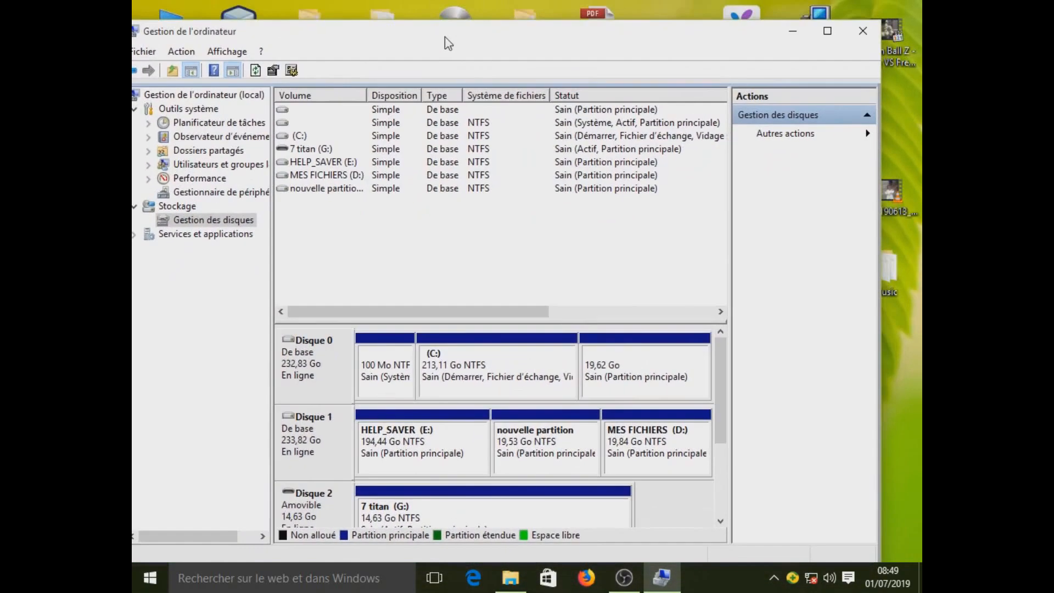
pyautogui.click(794, 34)
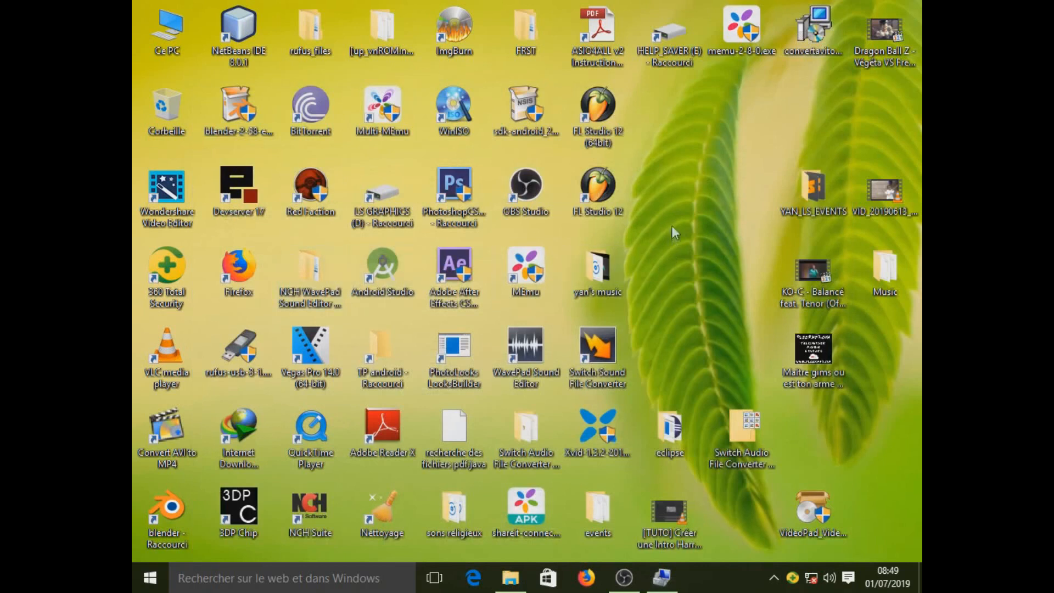
pyautogui.rightClick(671, 156)
pyautogui.click(693, 193)
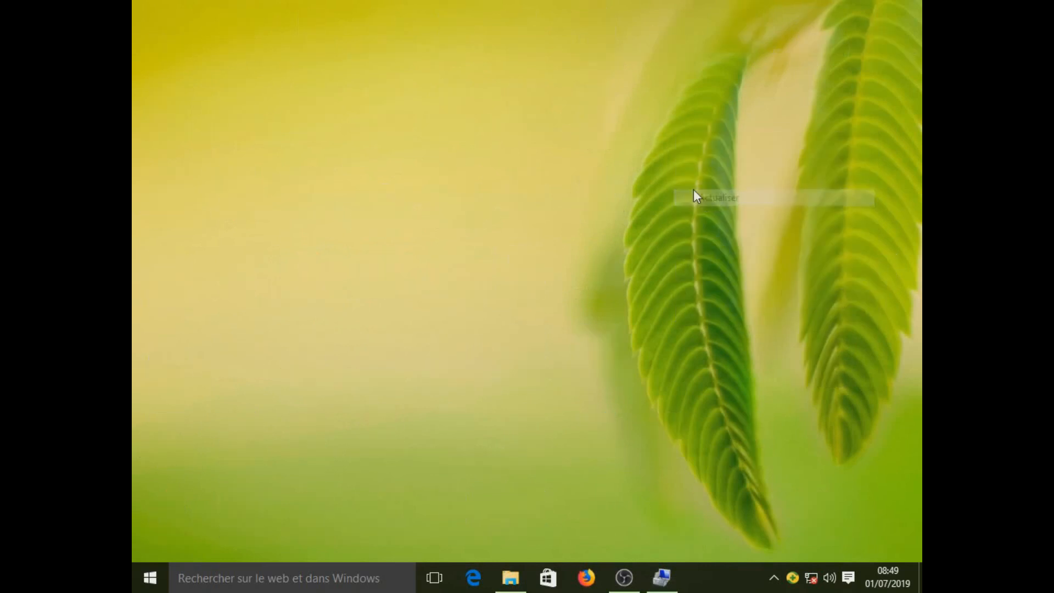
pyautogui.rightClick(673, 133)
pyautogui.click(695, 202)
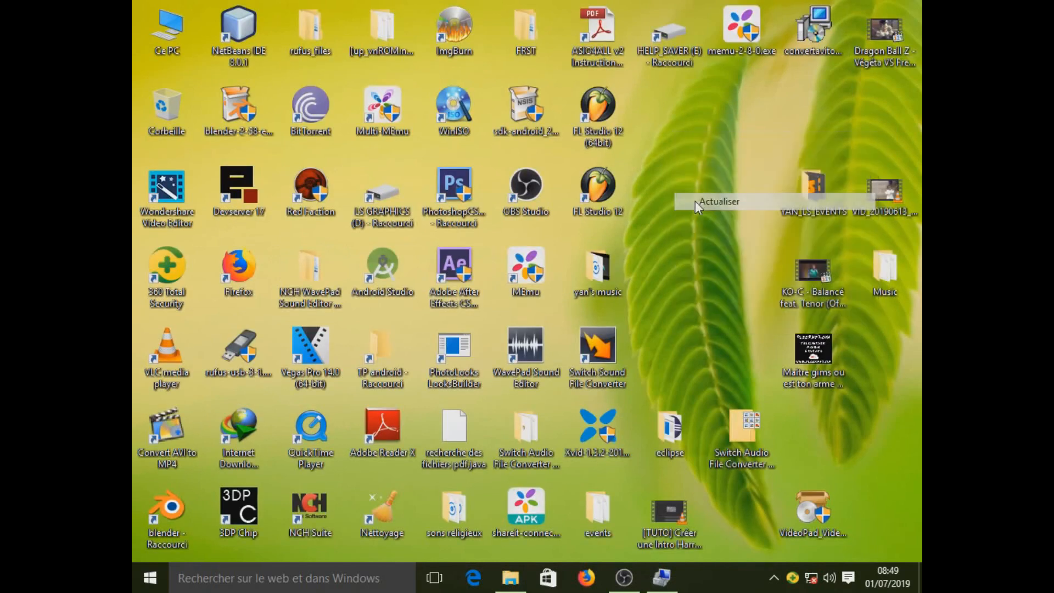